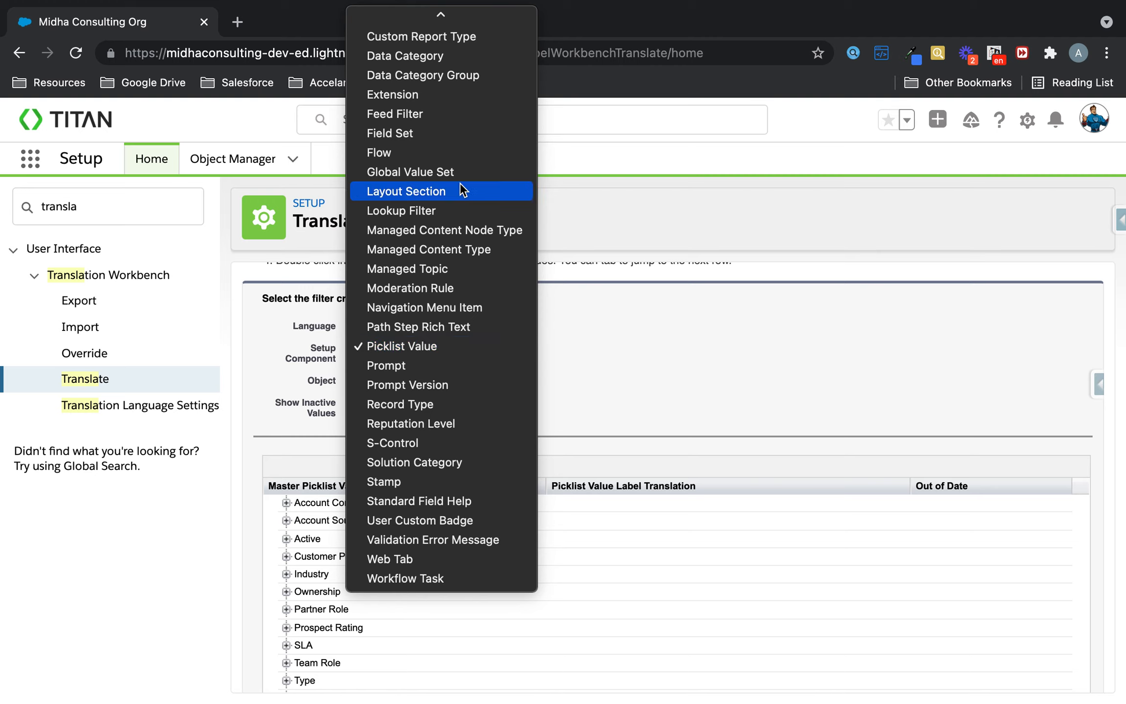
Review the setup components, languages and objects offered in the Translation Workbench filter criteria.
mouse_move(452, 27)
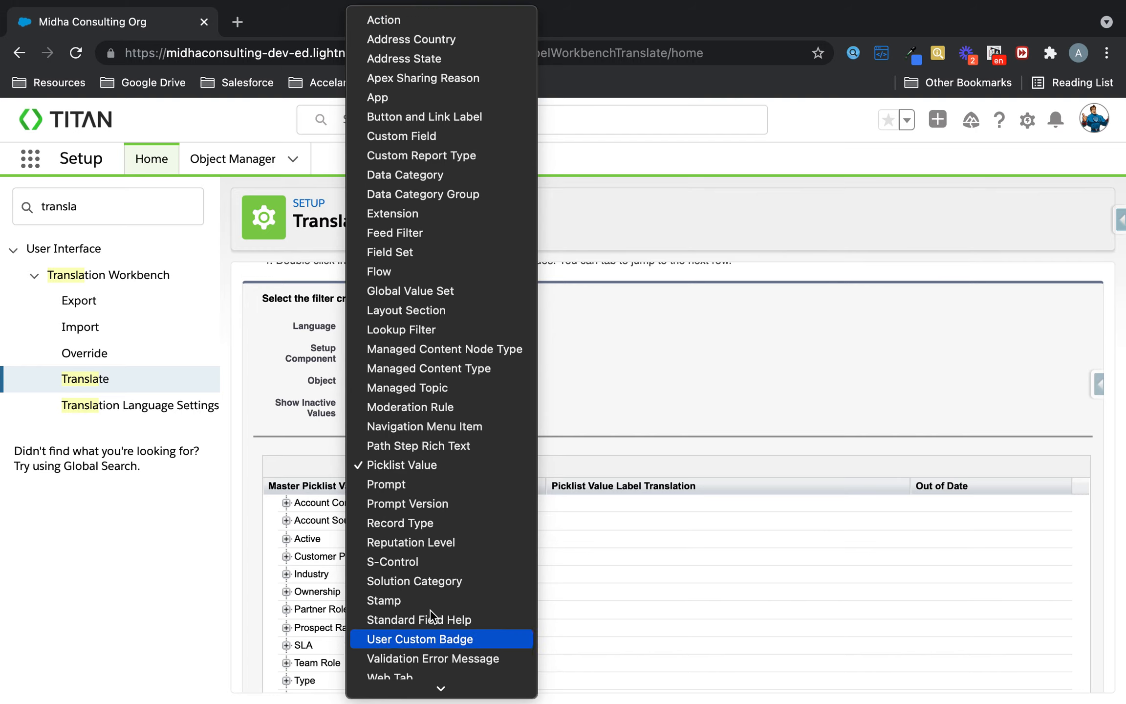
scroll(416, 457, down, 1)
scroll(416, 457, up, 1)
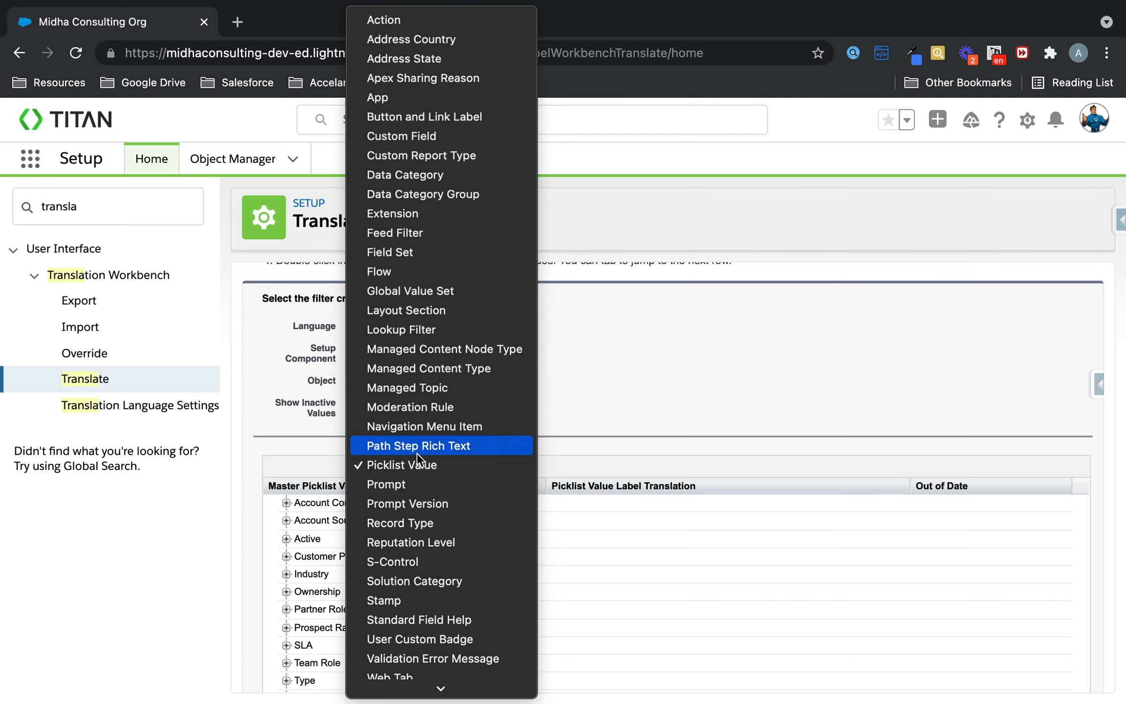
click(675, 318)
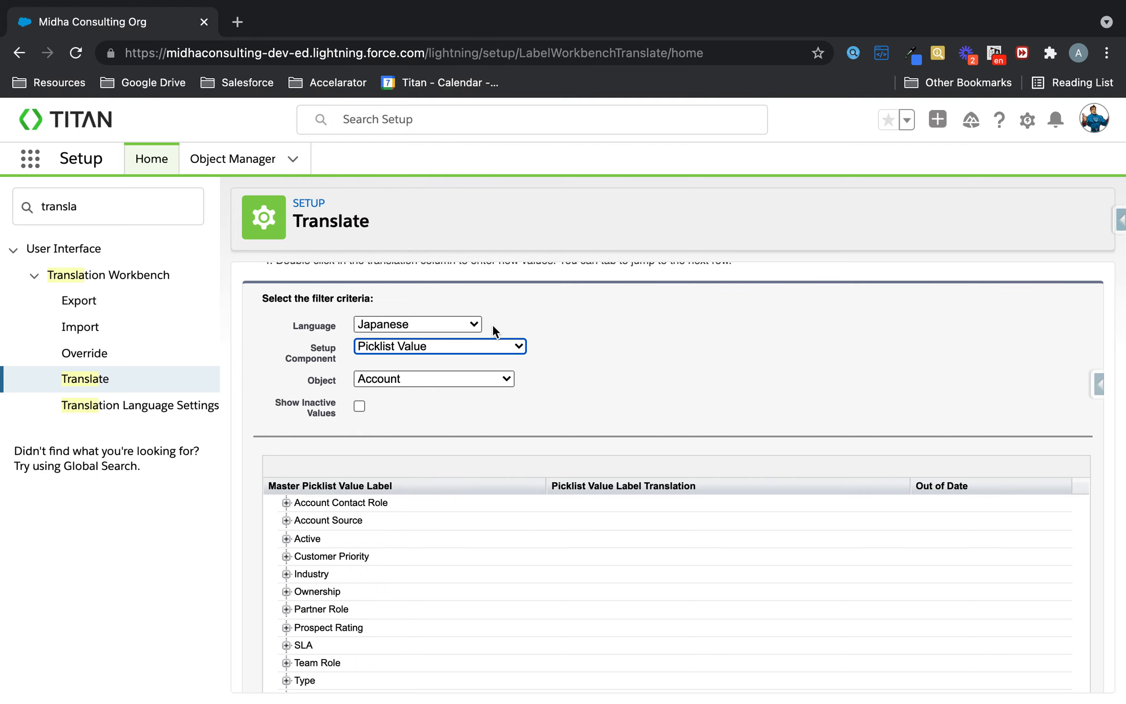
click(464, 324)
click(468, 326)
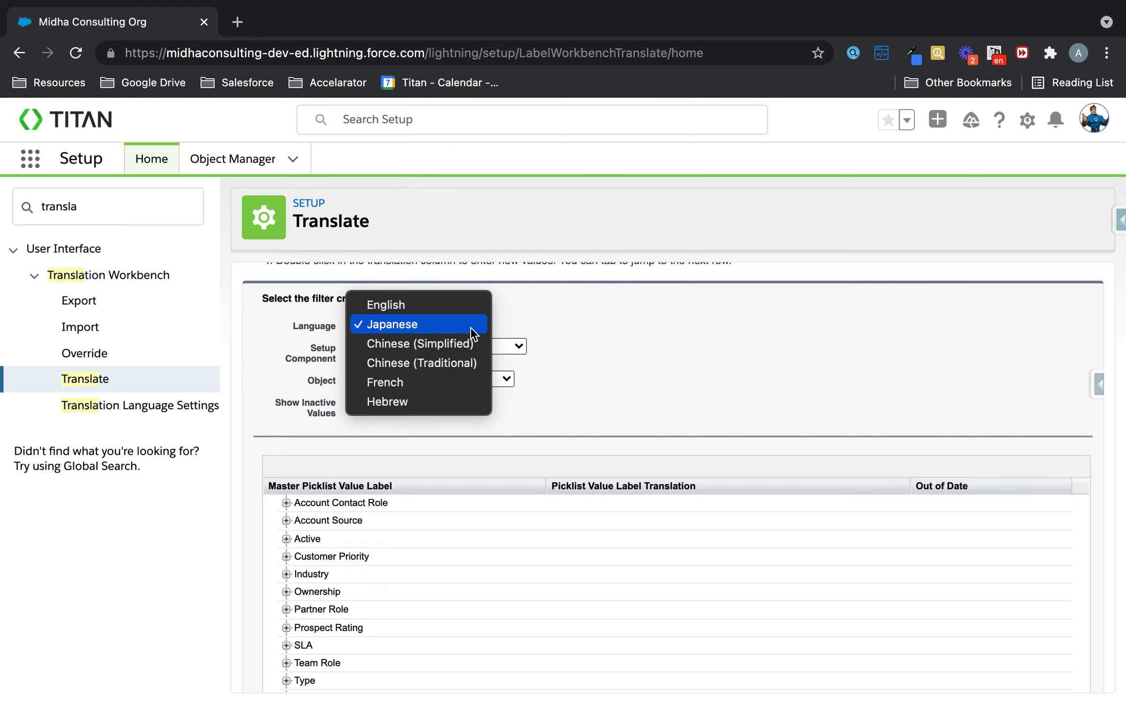
click(425, 328)
click(444, 344)
click(443, 345)
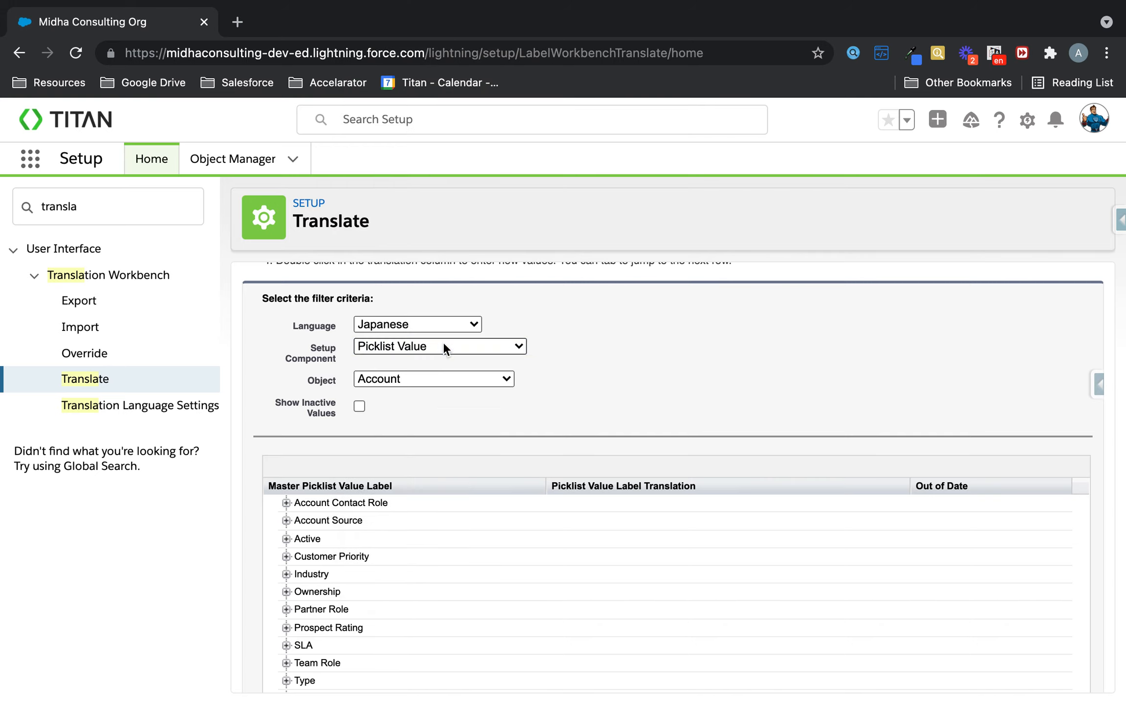
click(440, 379)
click(505, 323)
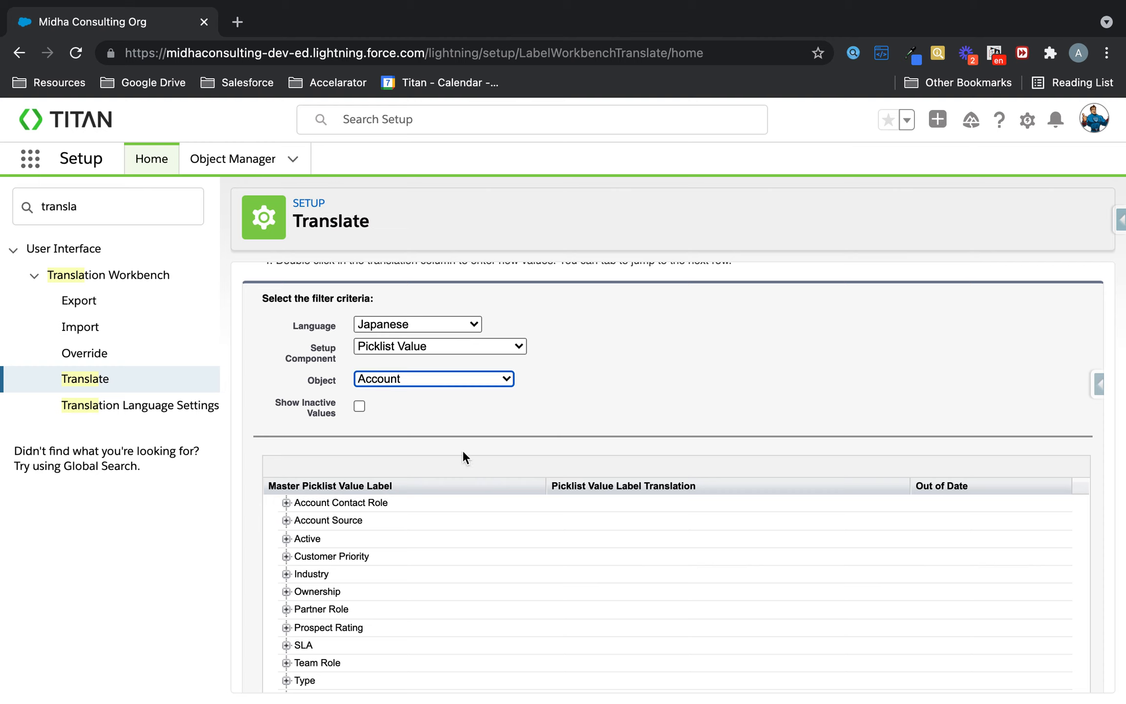
Expand the Account object's Type picklist and examine the Japanese translations of its values.
scroll(433, 505, down, 3)
click(286, 604)
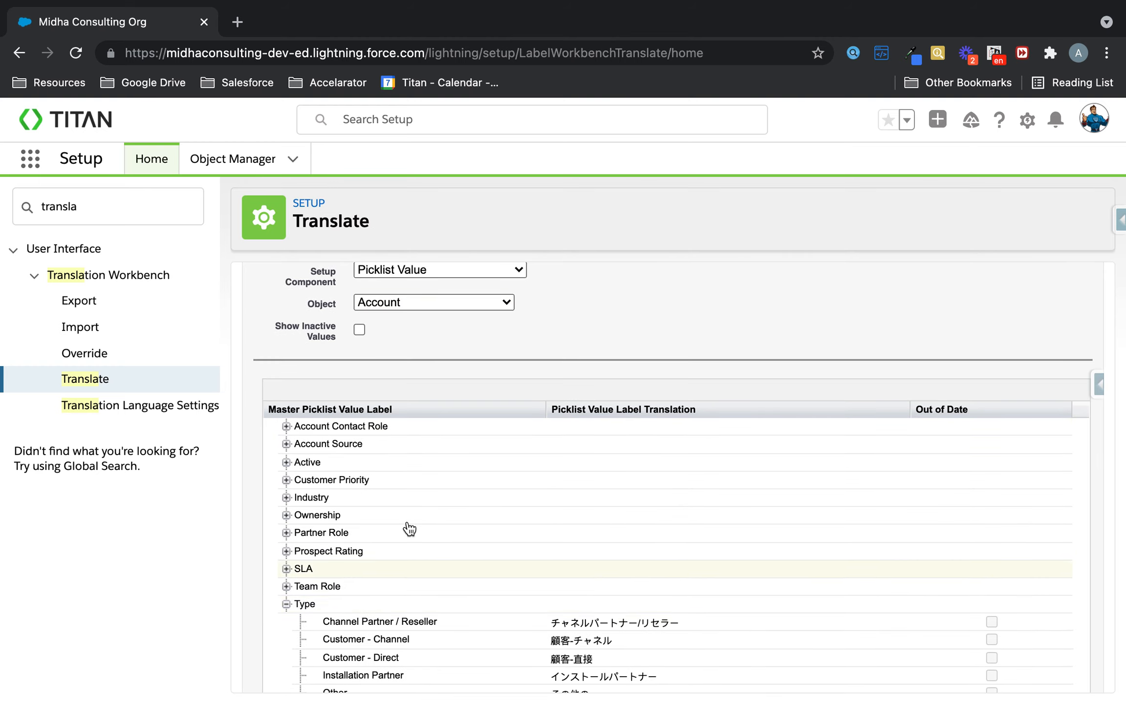
scroll(396, 528, down, 5)
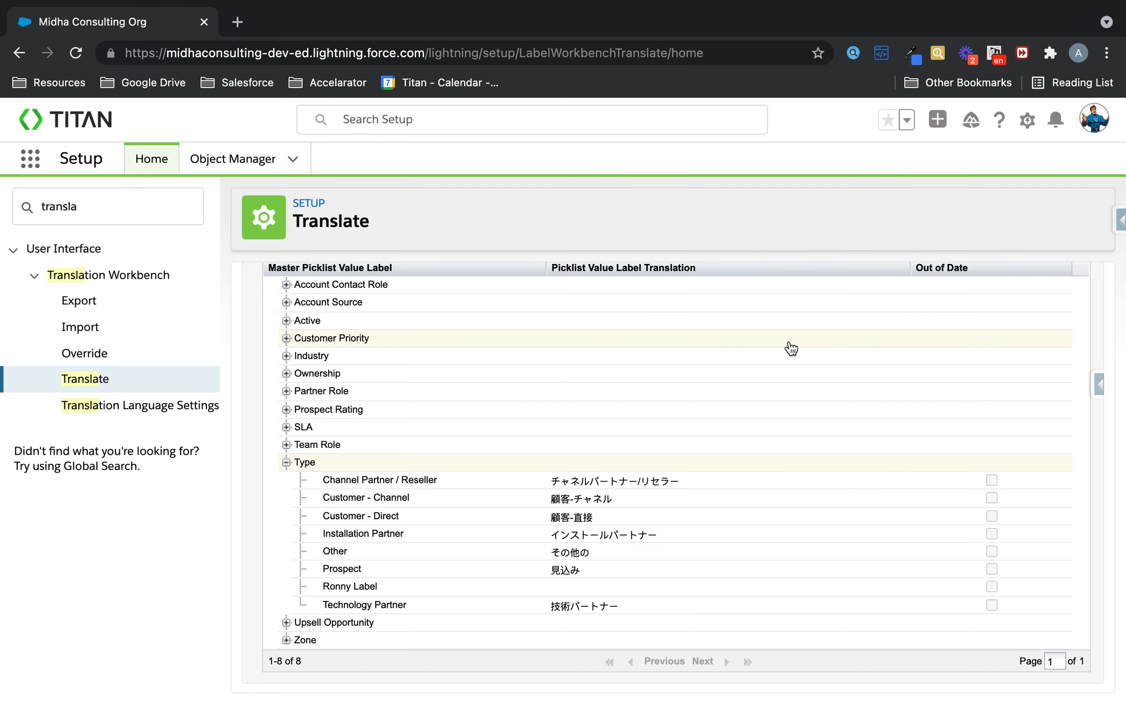
Switch to Word and start a FormTitan table for the Account object with the comment "Japanese Translated".
key(super+Tab)
click(148, 72)
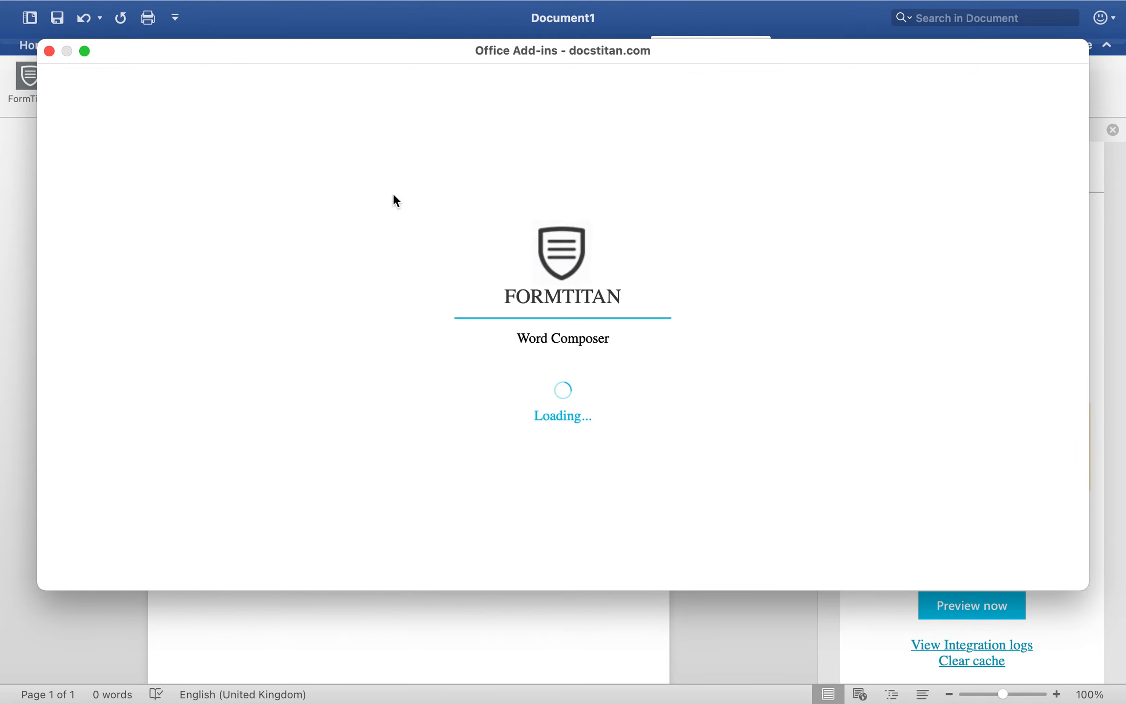
click(227, 246)
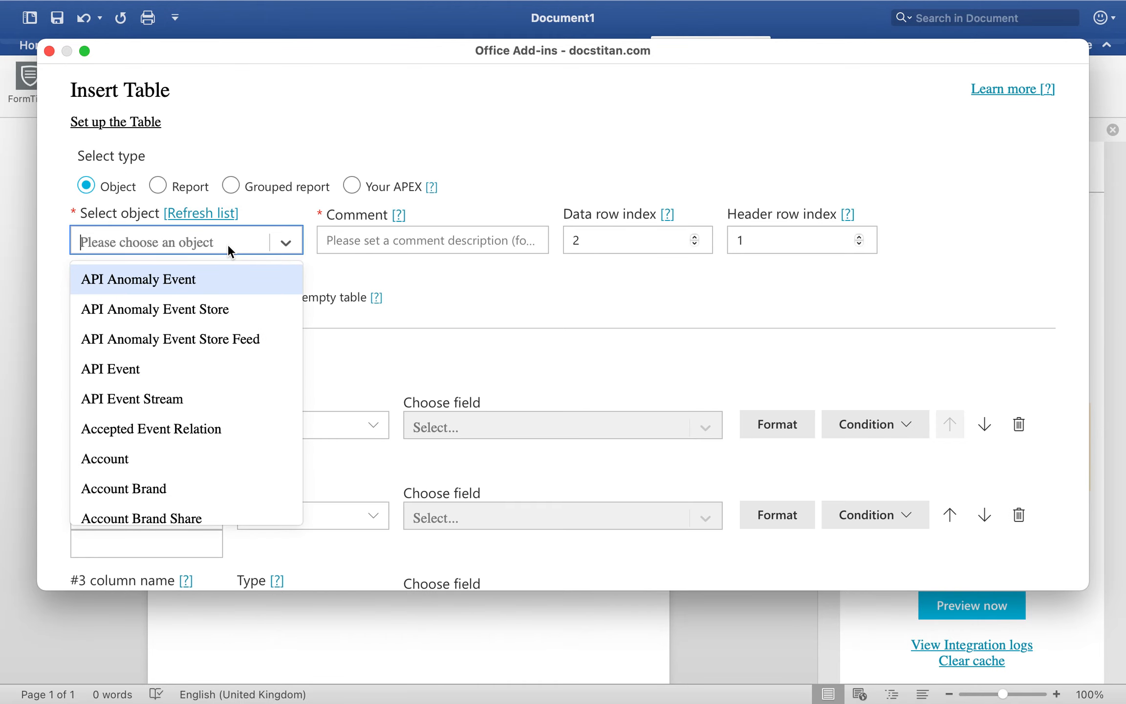
text(acc)
click(210, 308)
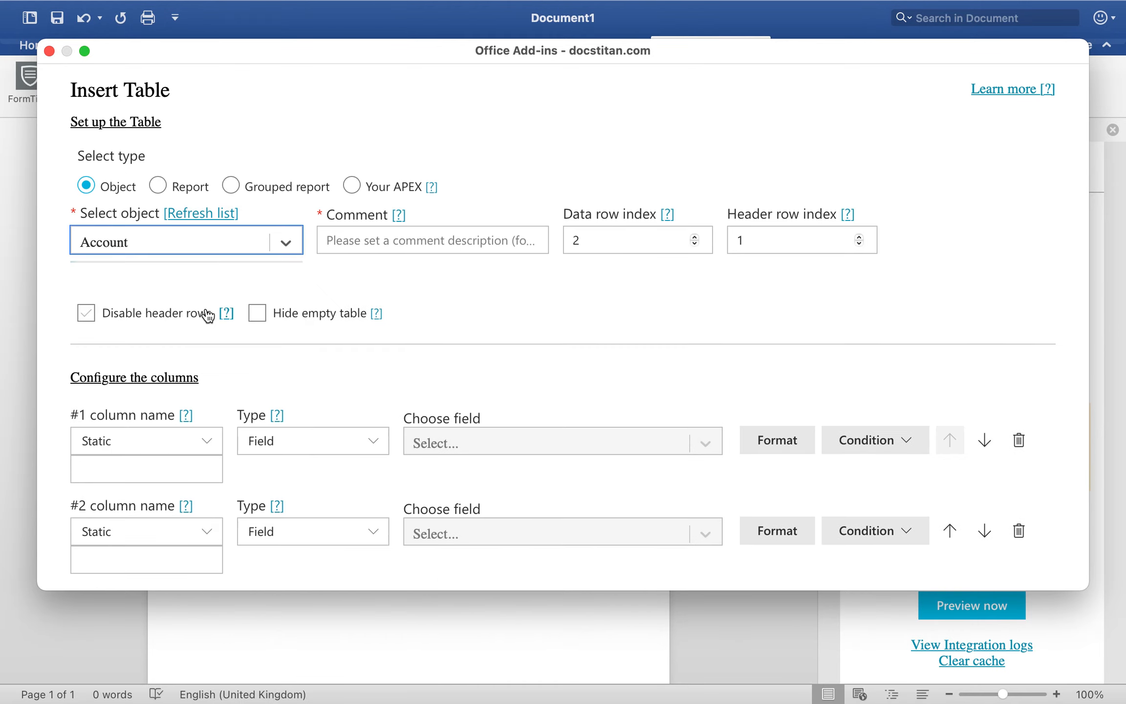
click(452, 252)
text(Japanese Translated)
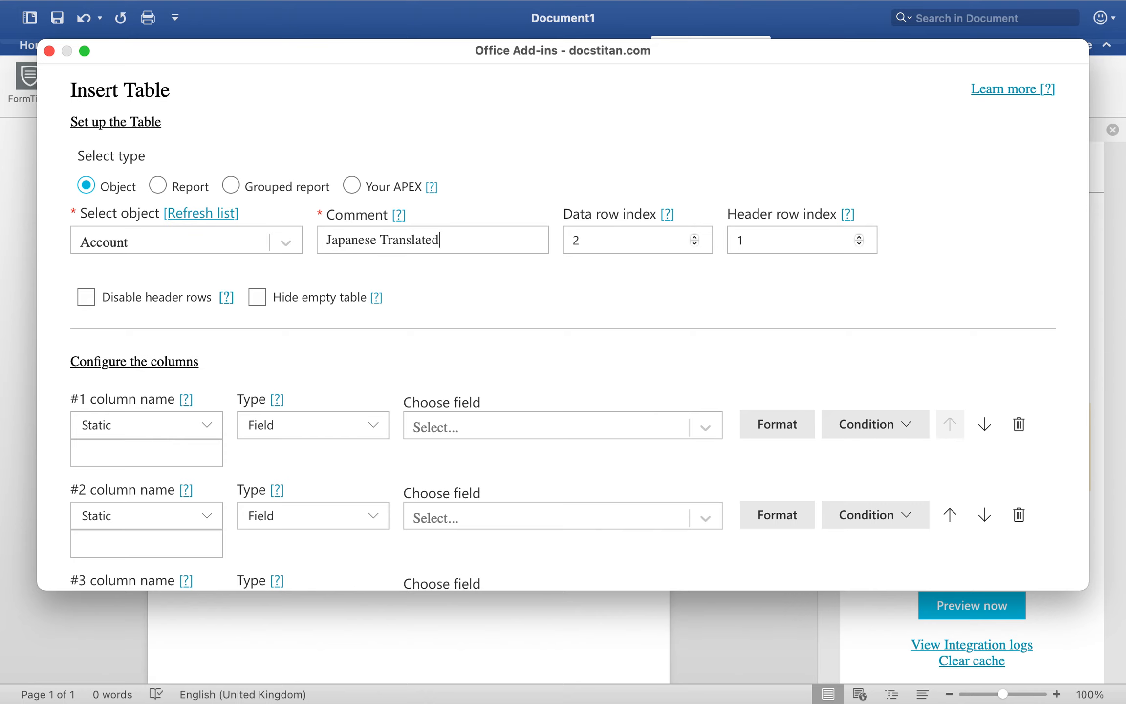
Name the first two table columns "Name" and "Type" and remove the third column.
scroll(445, 272, down, 4)
text(Name)
click(104, 447)
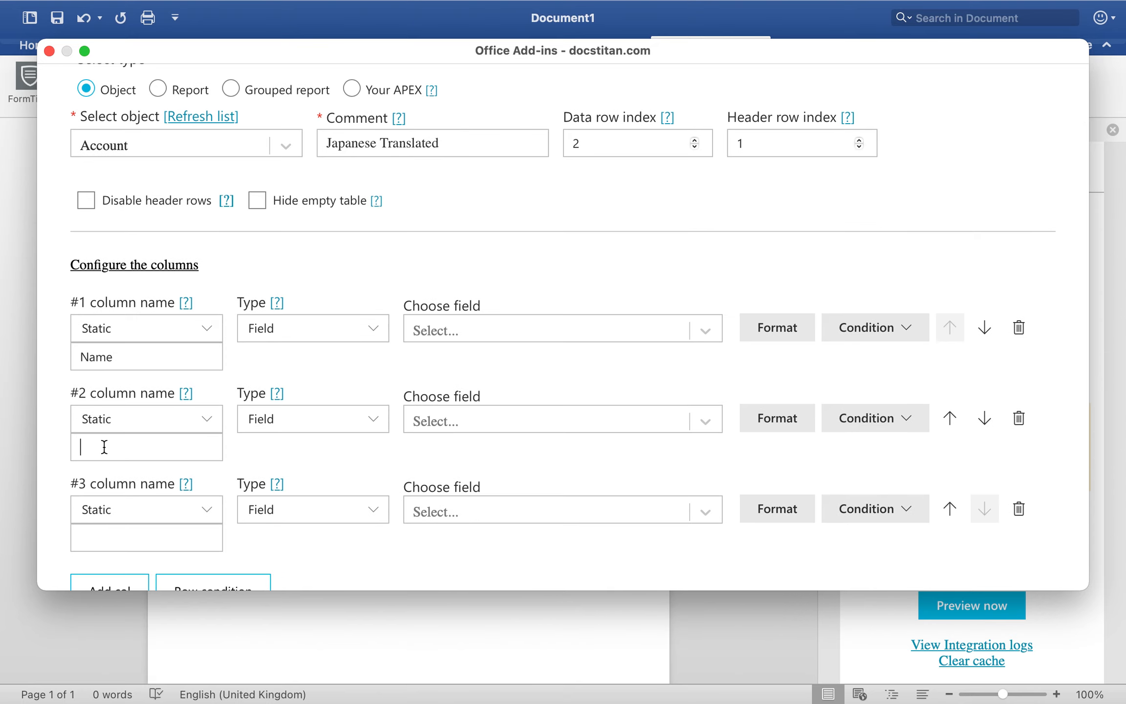
text(Type)
scroll(143, 485, down, 6)
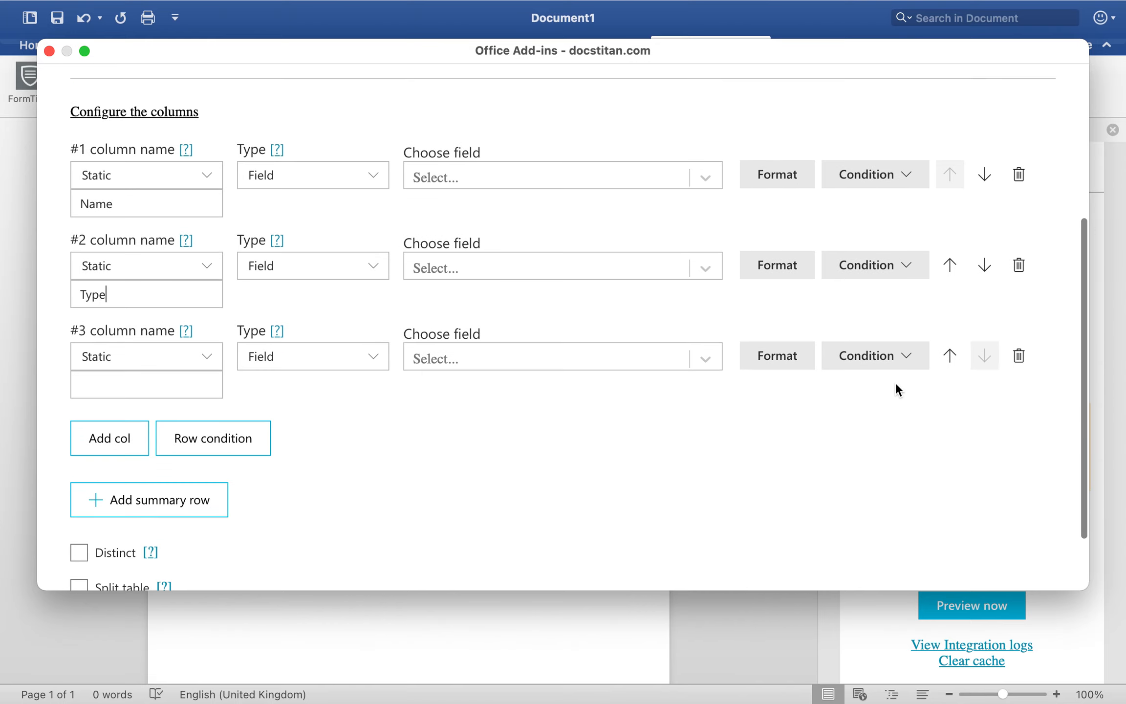
click(1018, 359)
Map the Name column to Account Name and the Type column to Account Type, and insert the table.
click(542, 183)
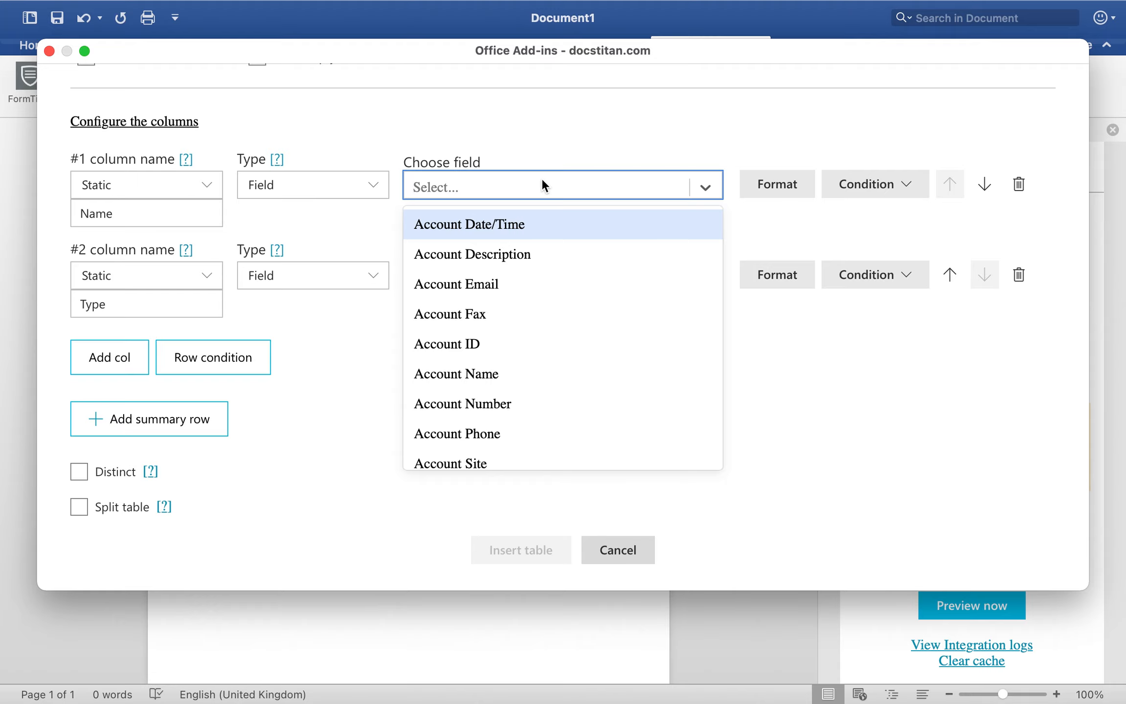
text(name)
click(558, 223)
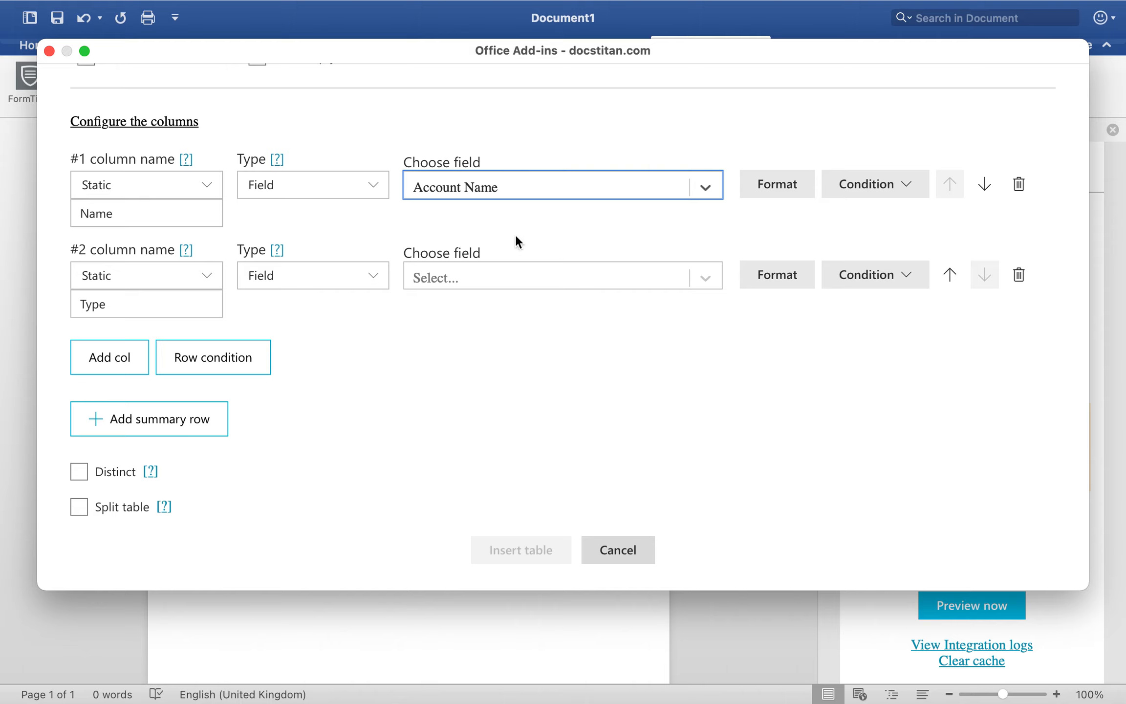
click(470, 277)
text(type)
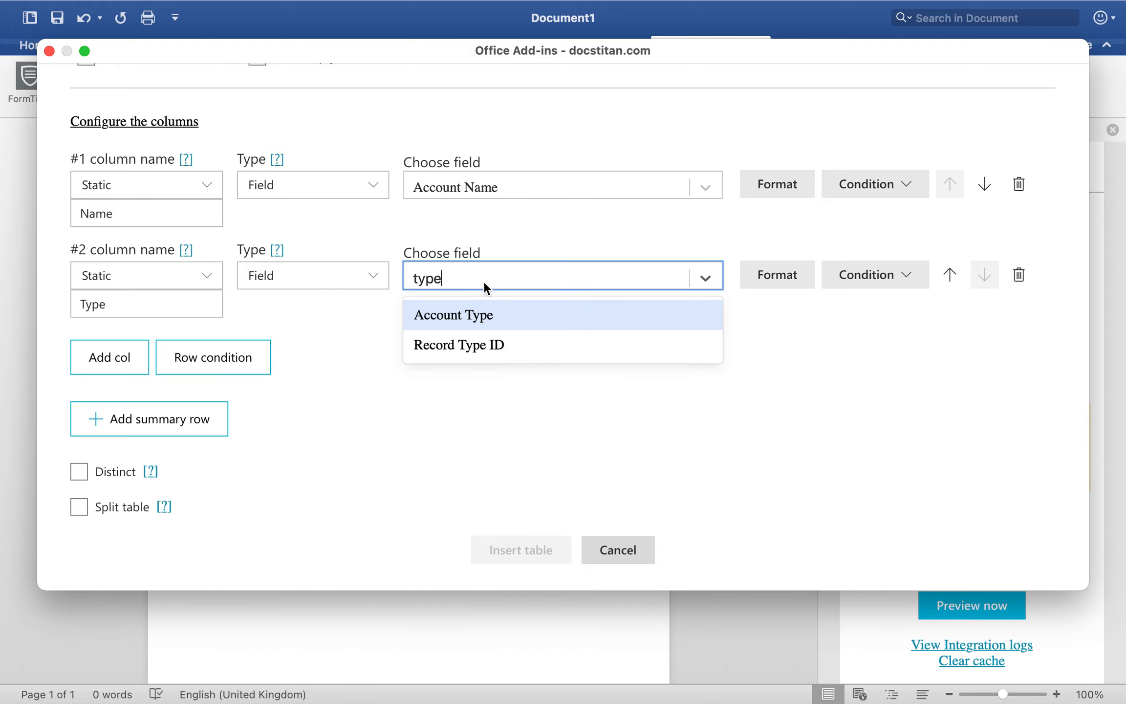
click(474, 314)
click(531, 553)
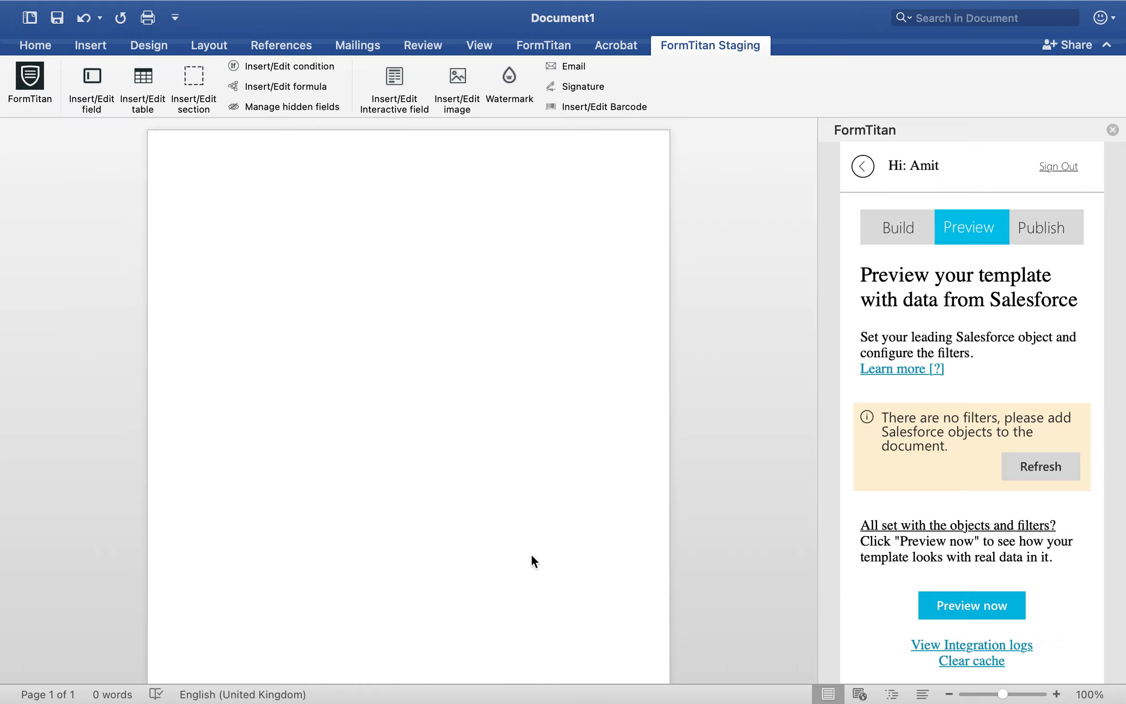
Refresh the preview objects and add an Account filter condition requiring Account Type to be not empty.
click(1019, 458)
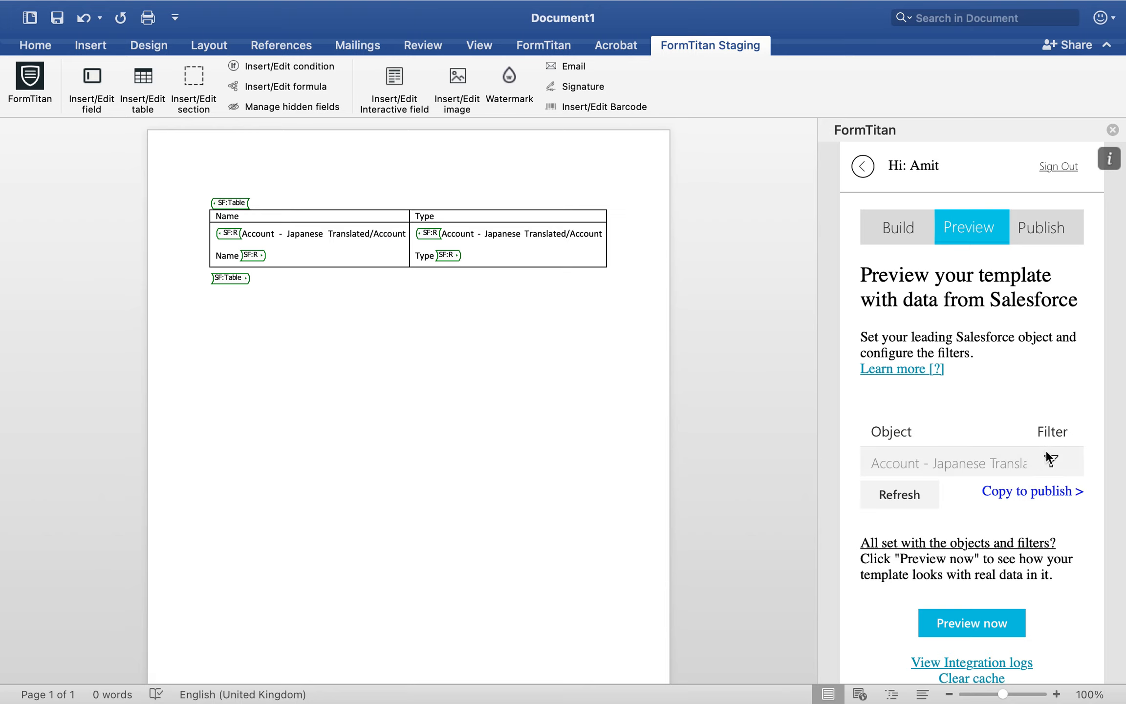
click(1051, 460)
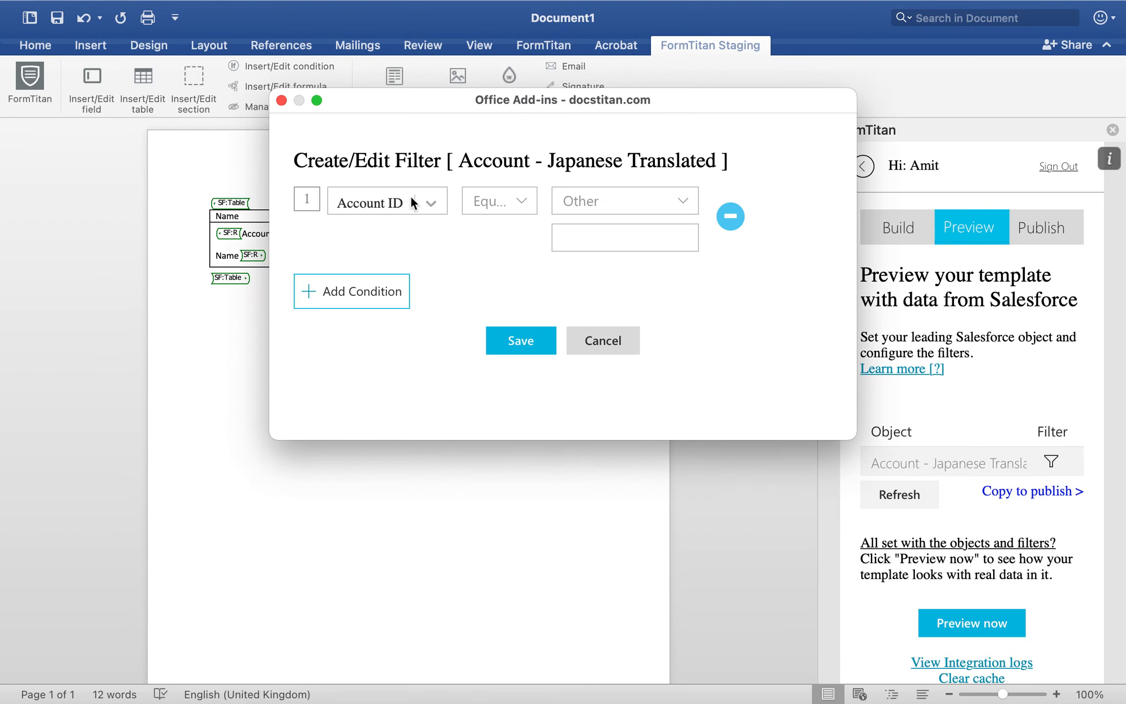
click(413, 201)
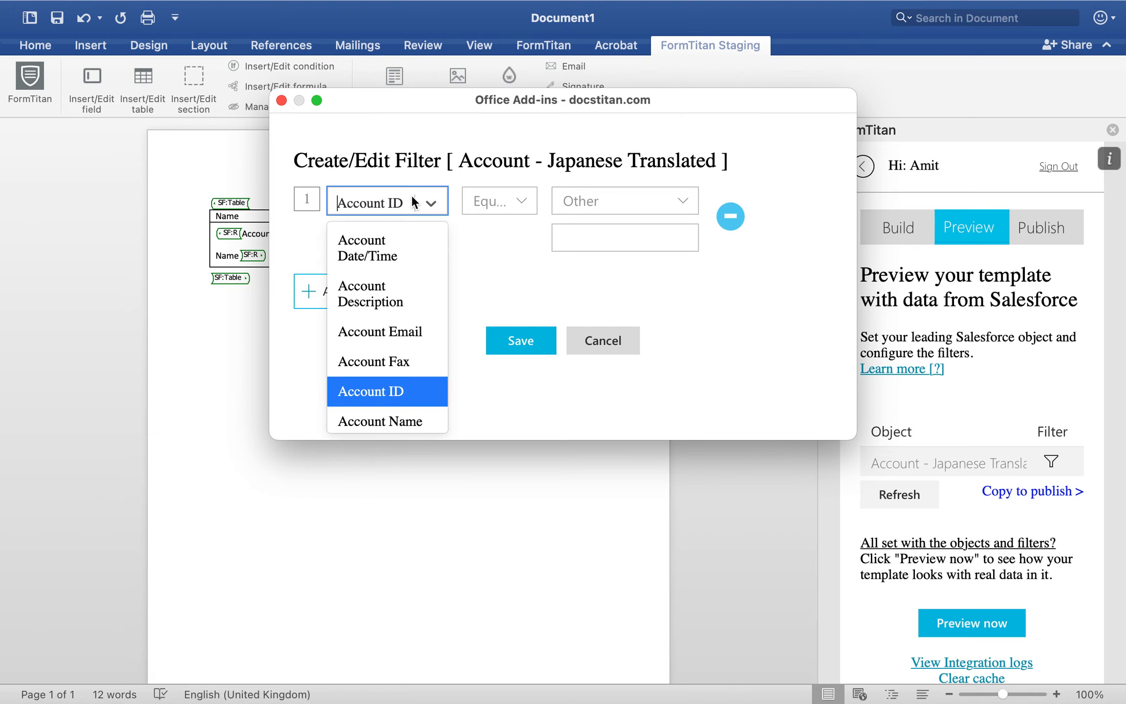
text(ty)
click(445, 234)
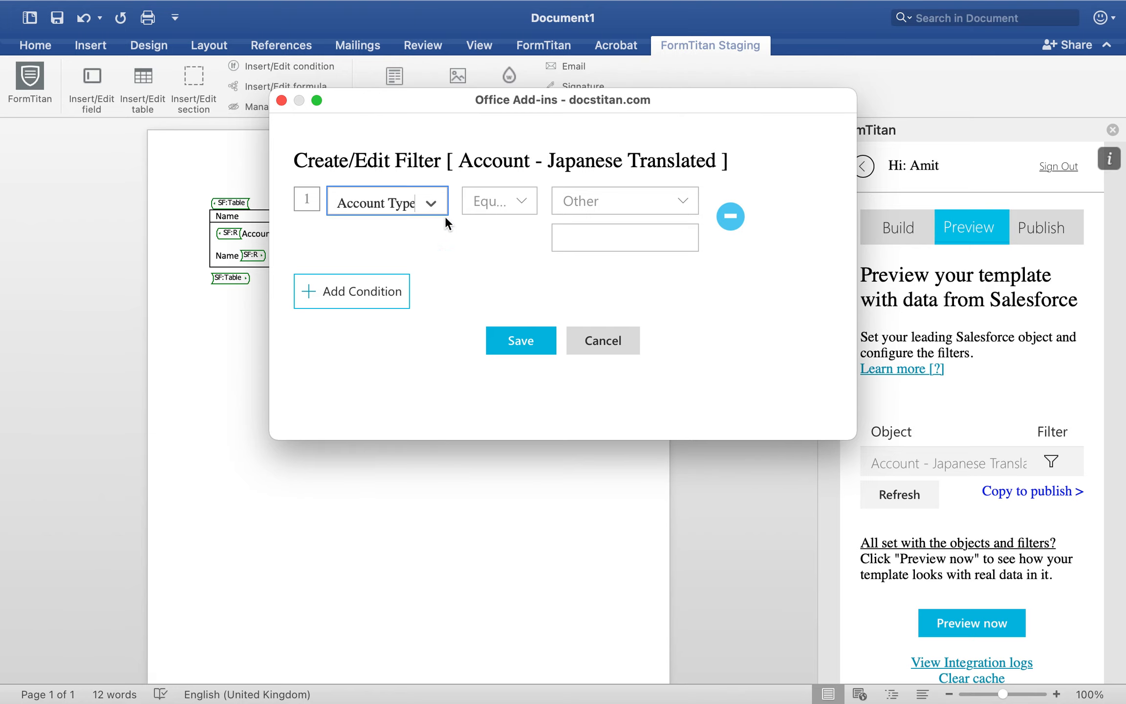
click(490, 203)
scroll(573, 327, down, 3)
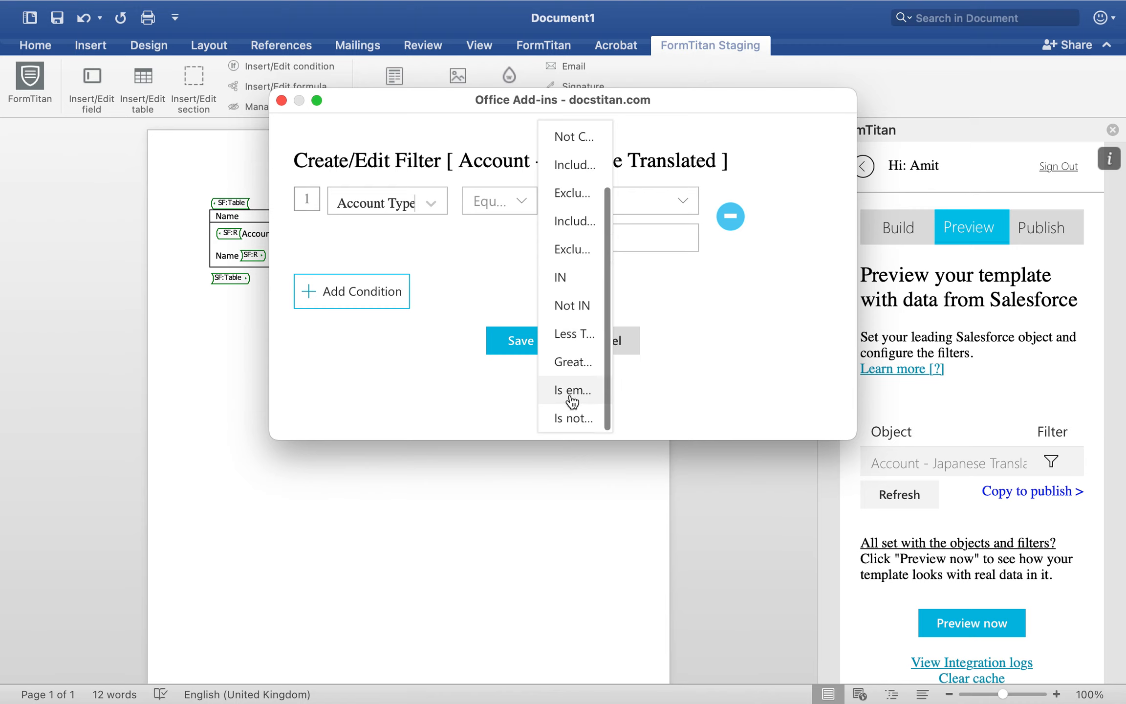
click(569, 418)
click(523, 340)
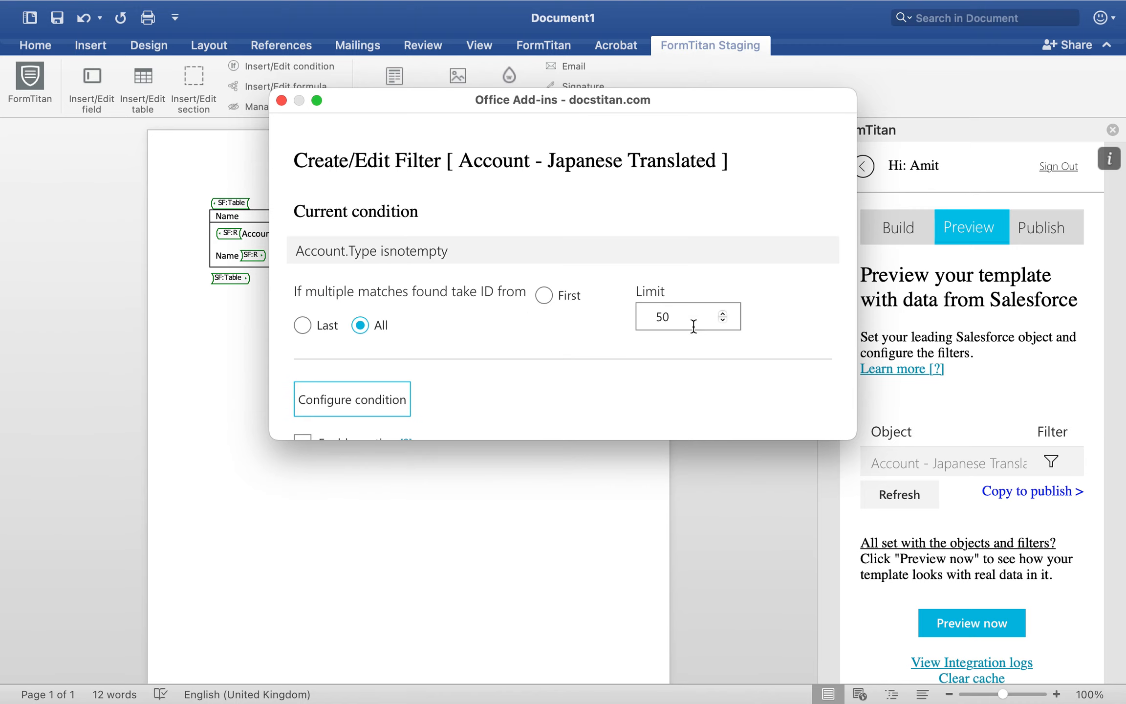
Enable translation to Japanese in the Account filter and save the conditions.
scroll(542, 322, down, 3)
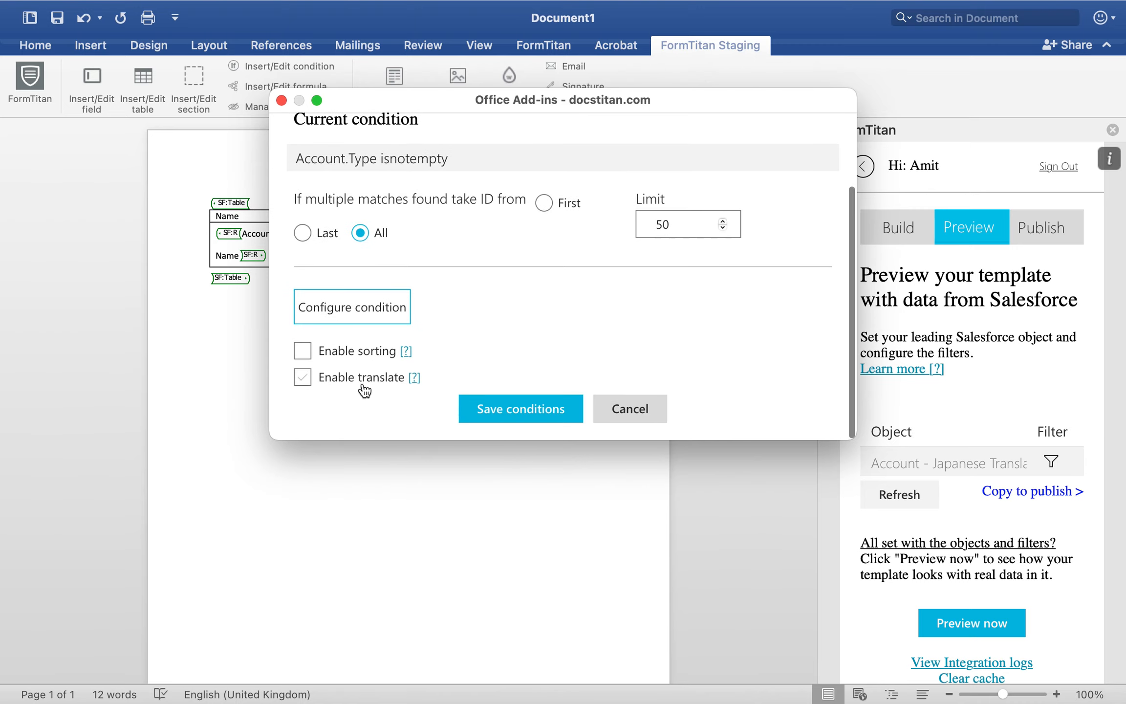
click(327, 382)
scroll(346, 365, down, 2)
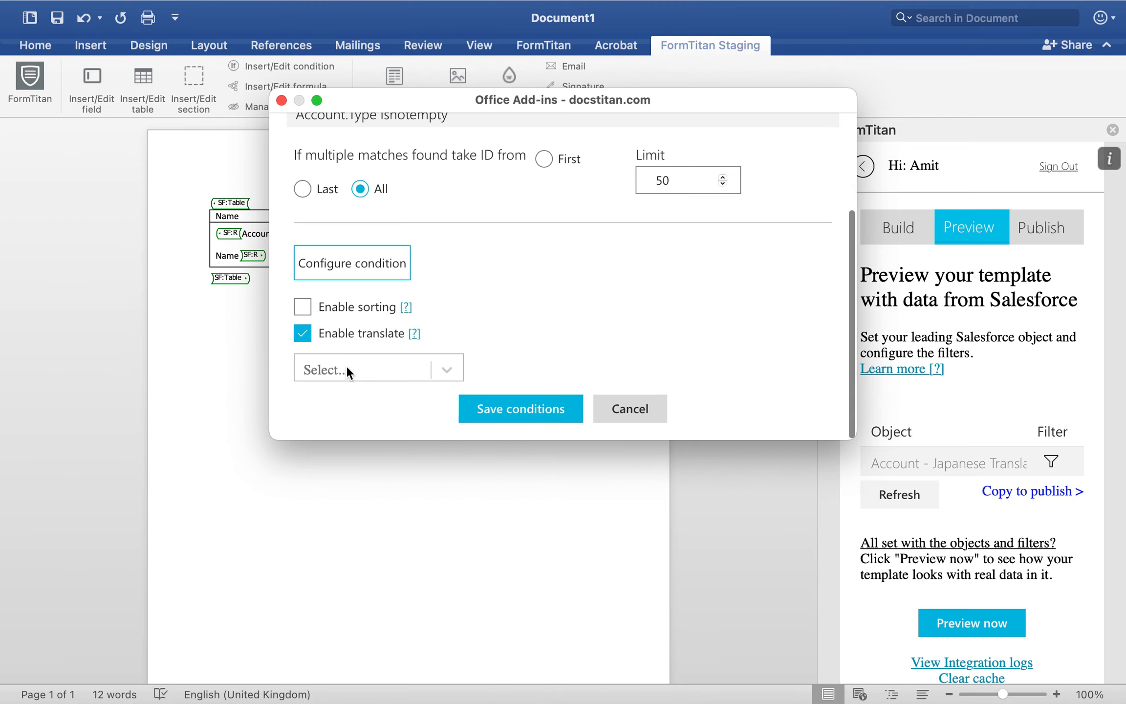
click(345, 365)
click(361, 375)
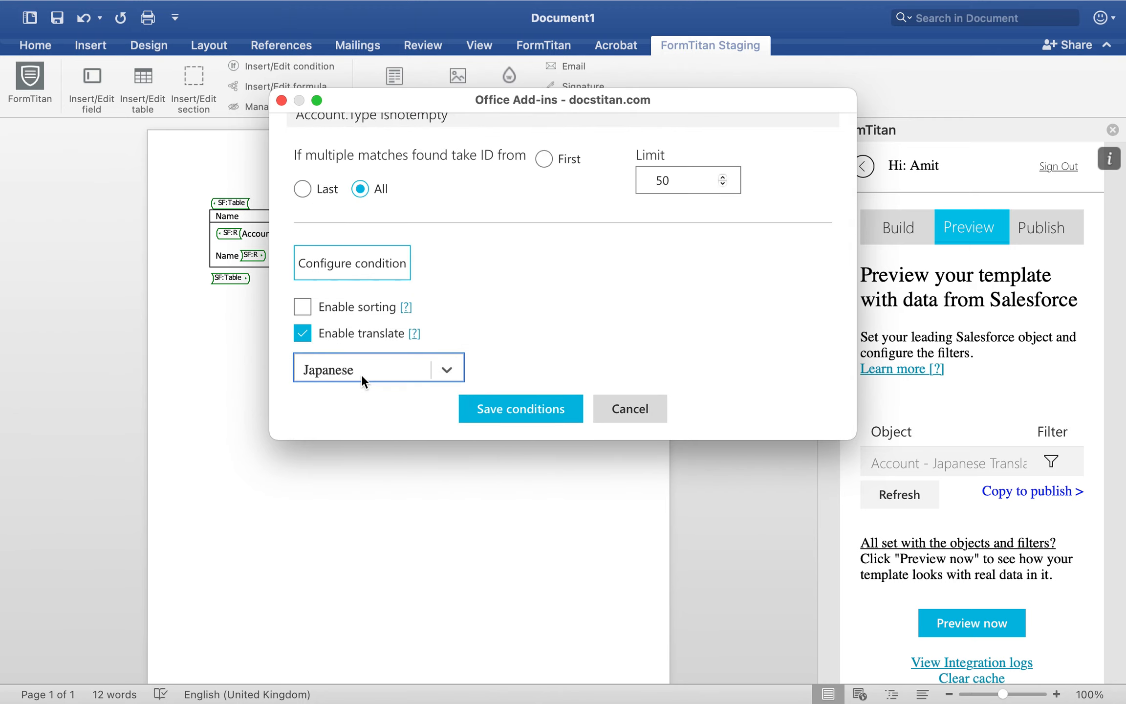
click(495, 411)
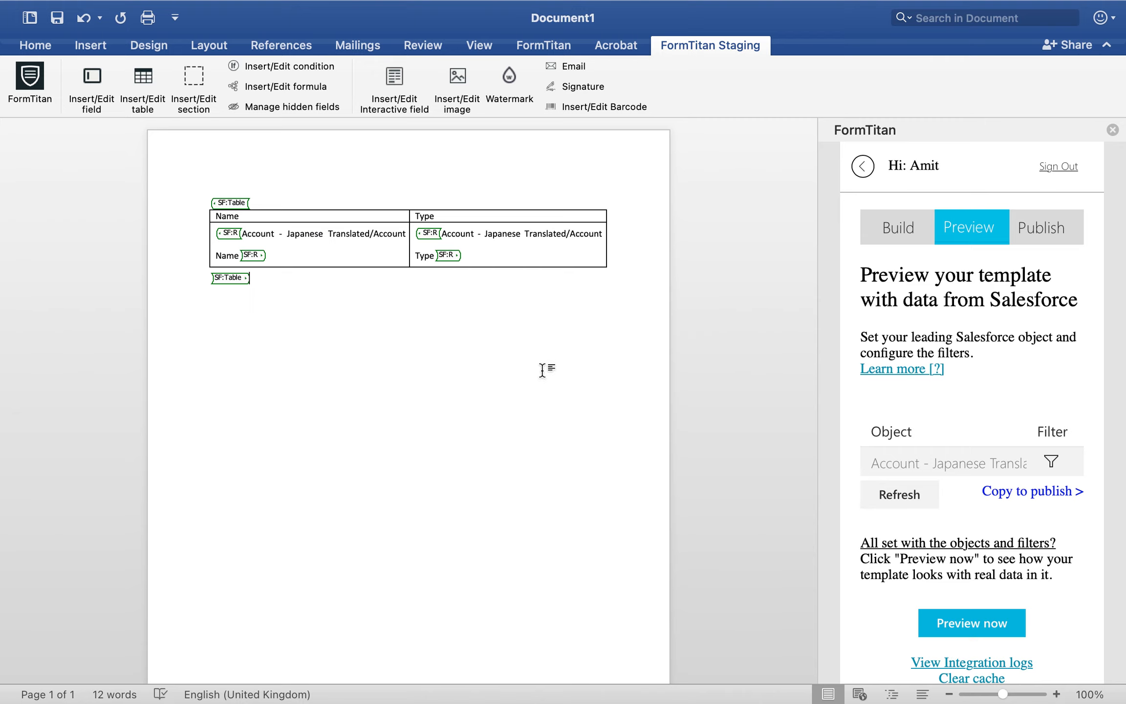
Preview the template with Salesforce data and check the Type values throughout the generated document.
click(1010, 623)
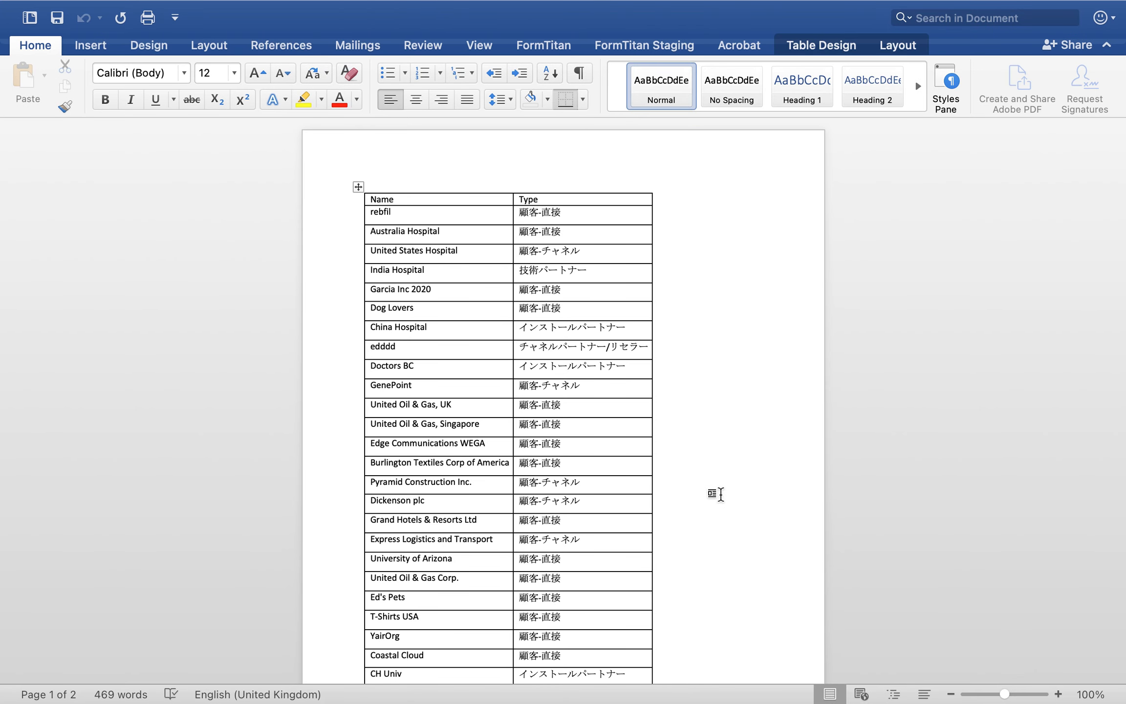
scroll(616, 285, down, 5)
scroll(616, 286, down, 8)
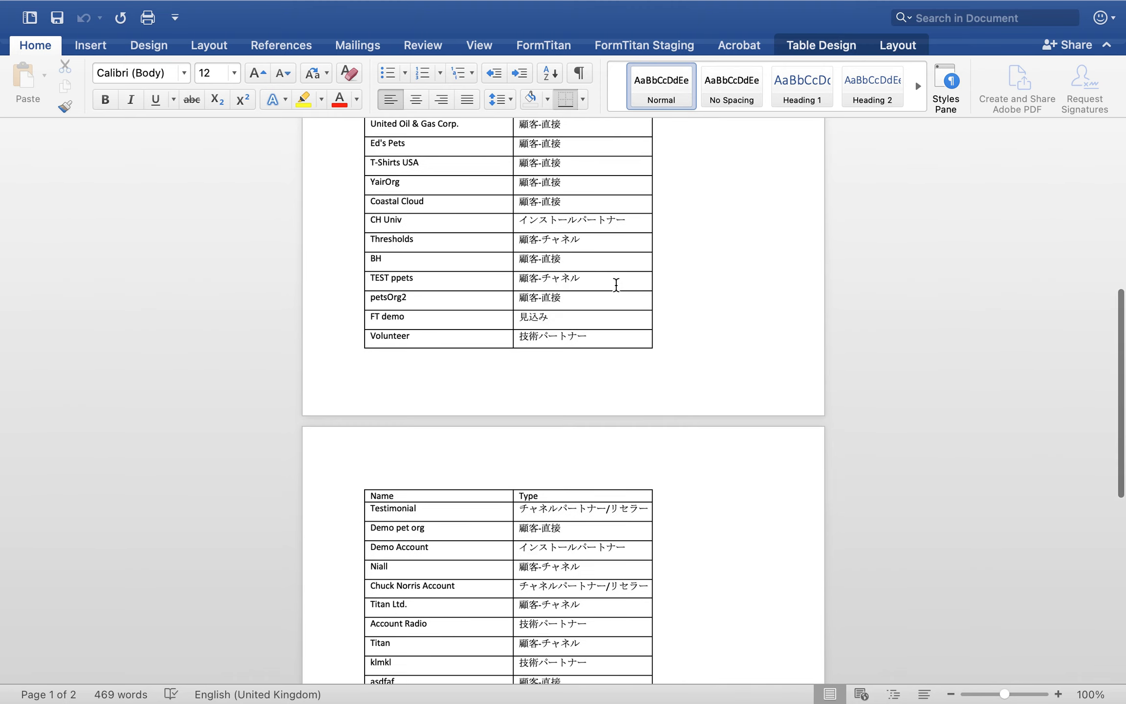
scroll(616, 285, up, 13)
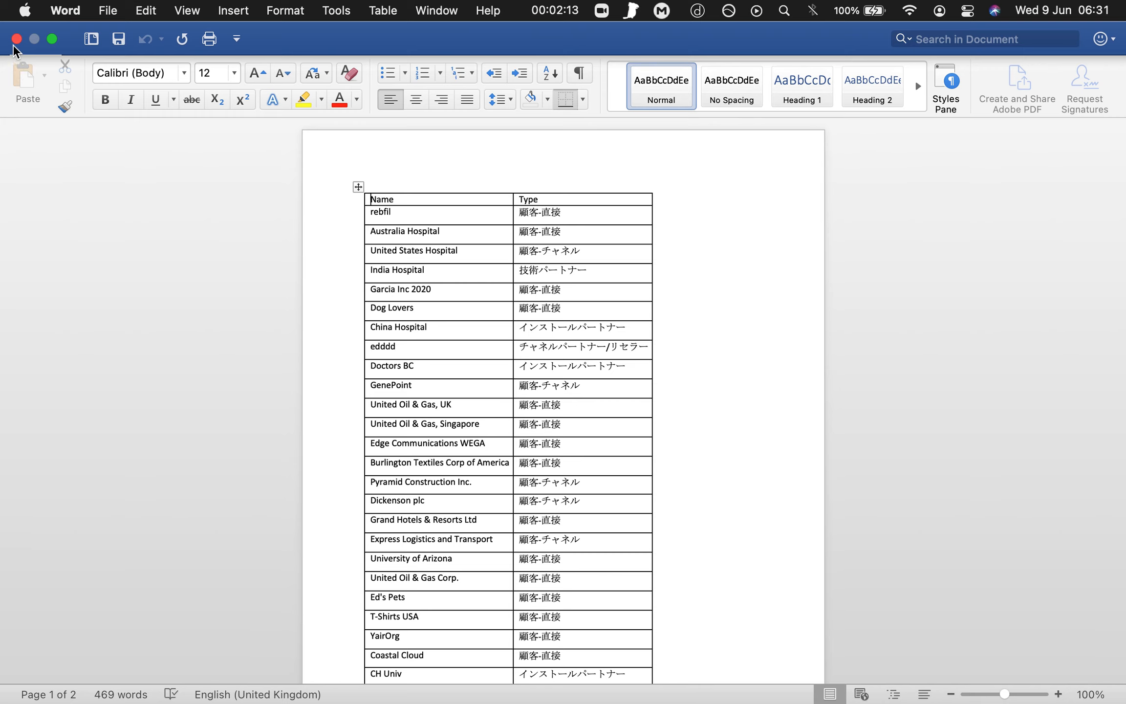
Switch back to Salesforce Setup in the browser and set the Translate filter language to French.
key(ctrl+Left)
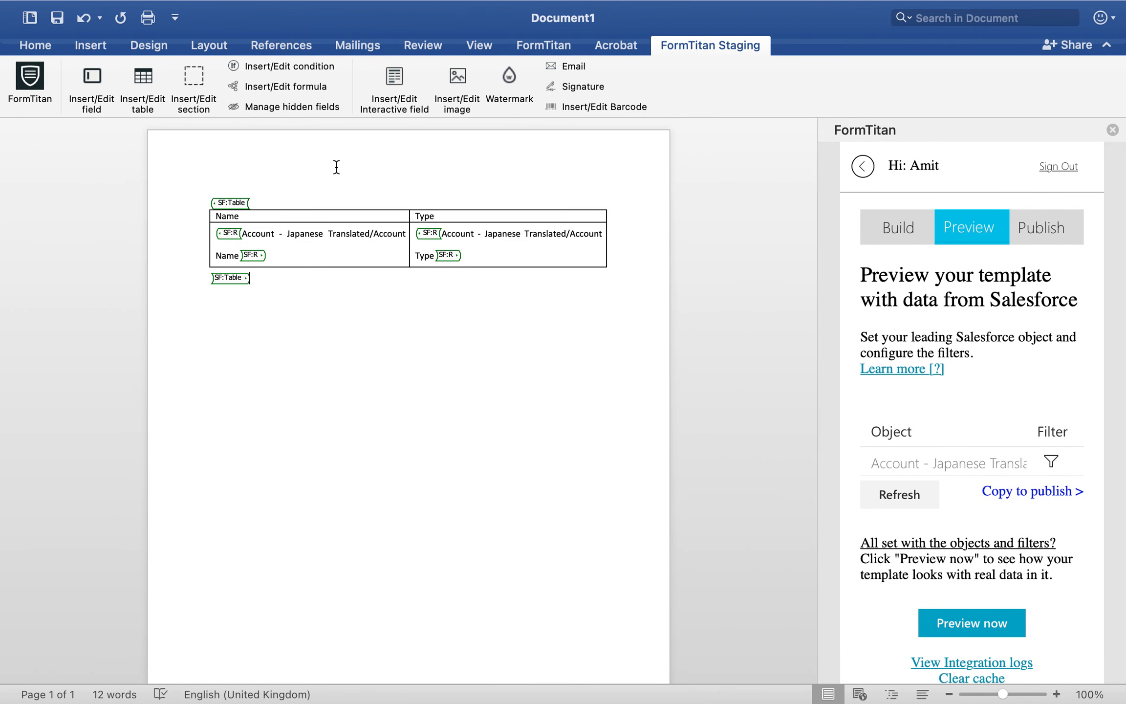
key(ctrl+Left)
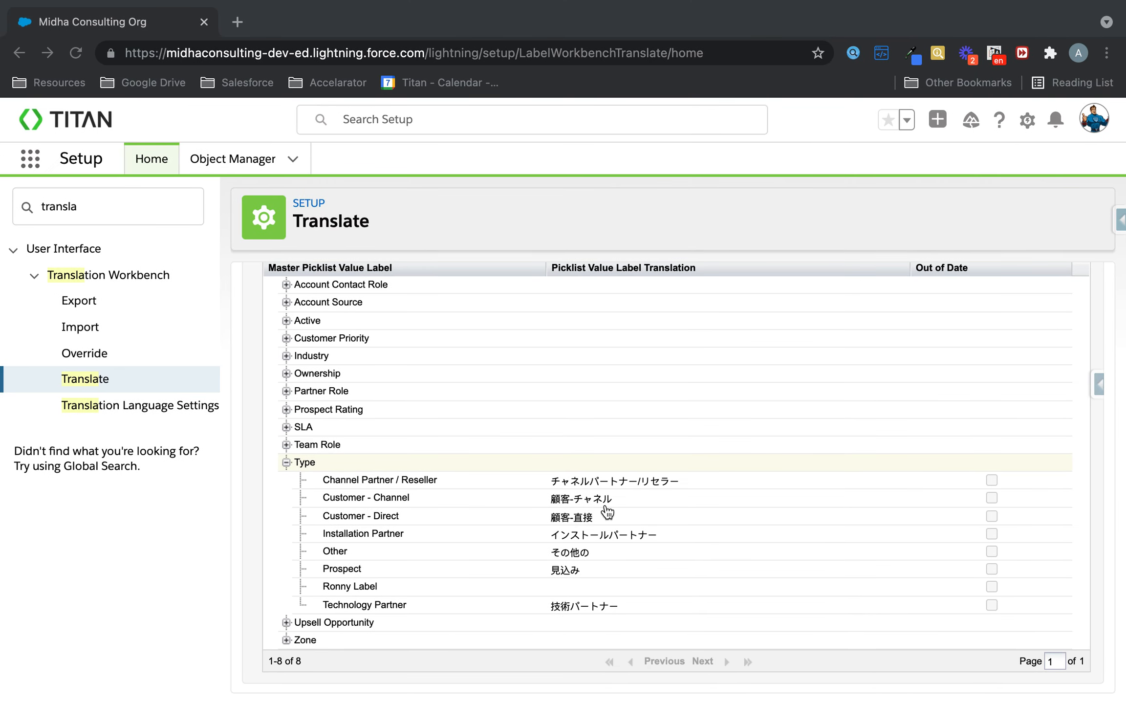
scroll(406, 368, up, 5)
click(443, 459)
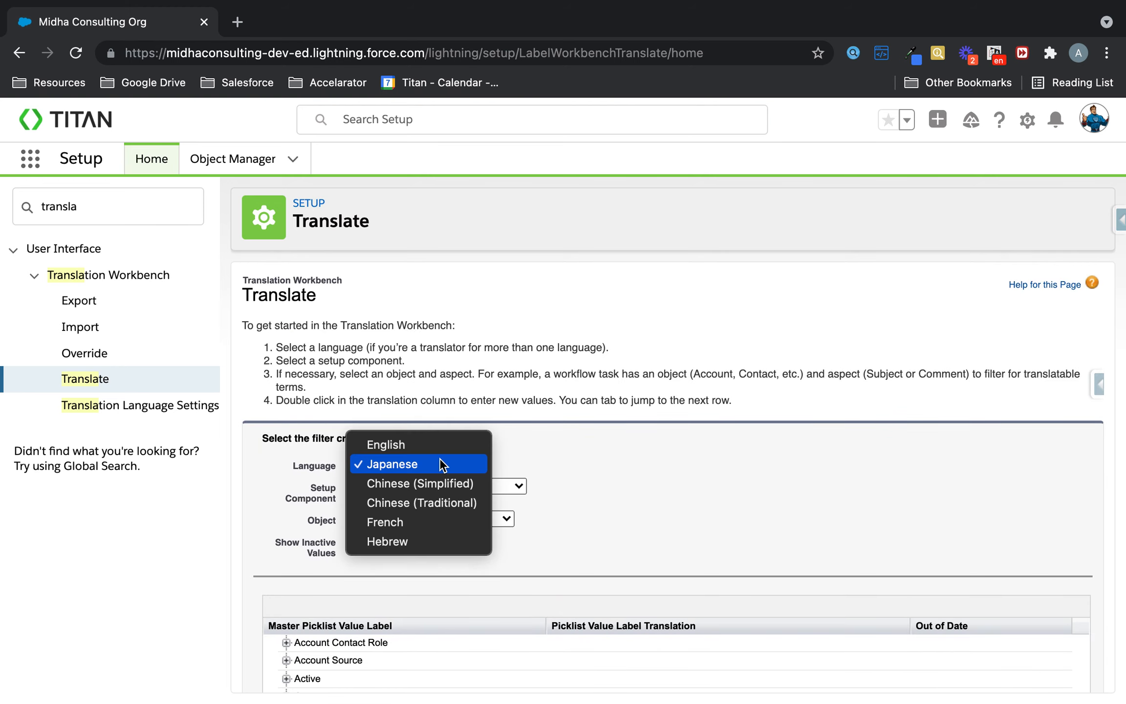
click(397, 518)
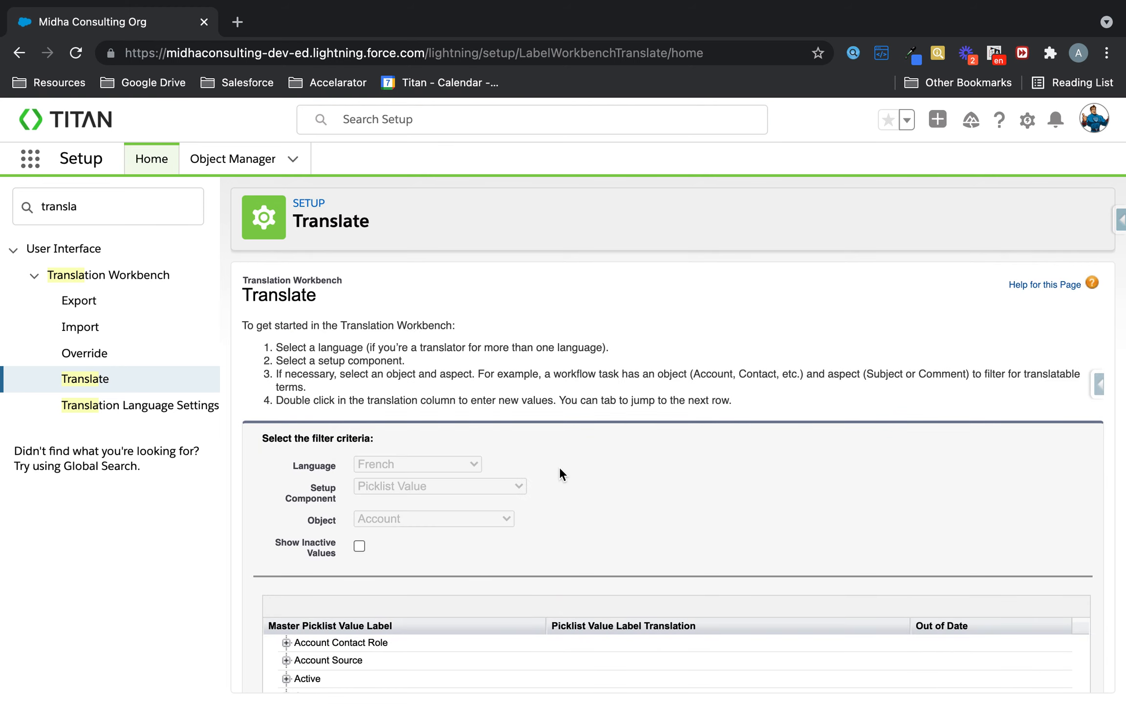
Review the French translations of the values under the Account Type picklist.
scroll(560, 467, down, 6)
scroll(560, 467, down, 5)
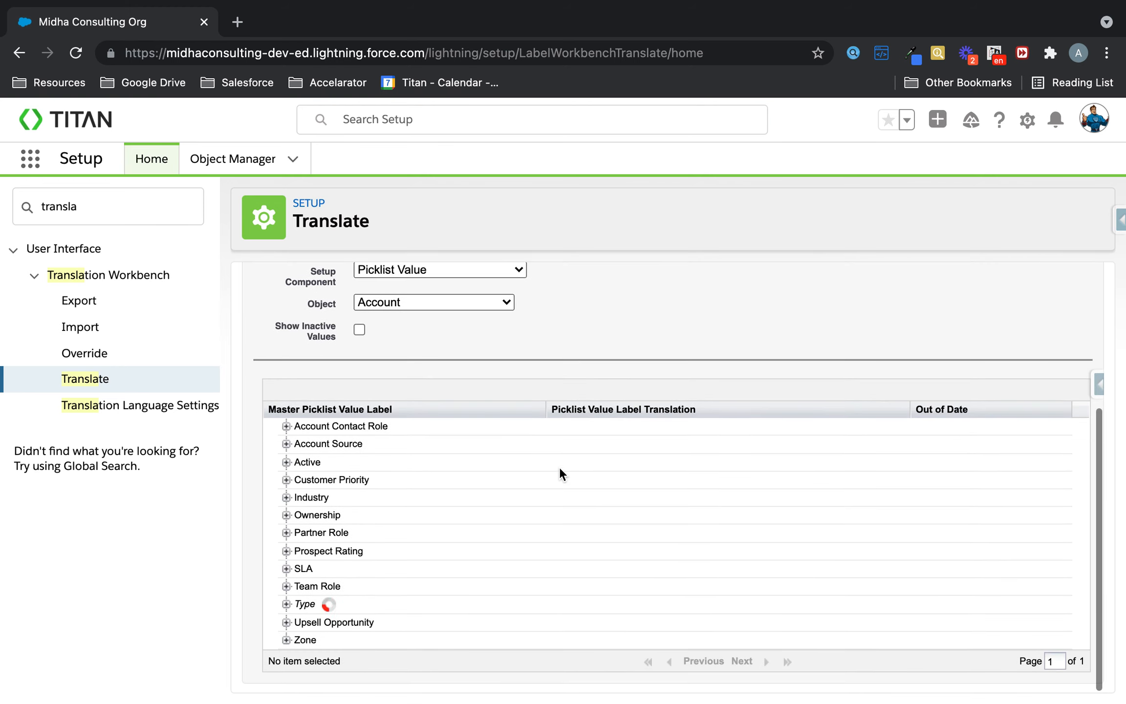
scroll(447, 576, down, 3)
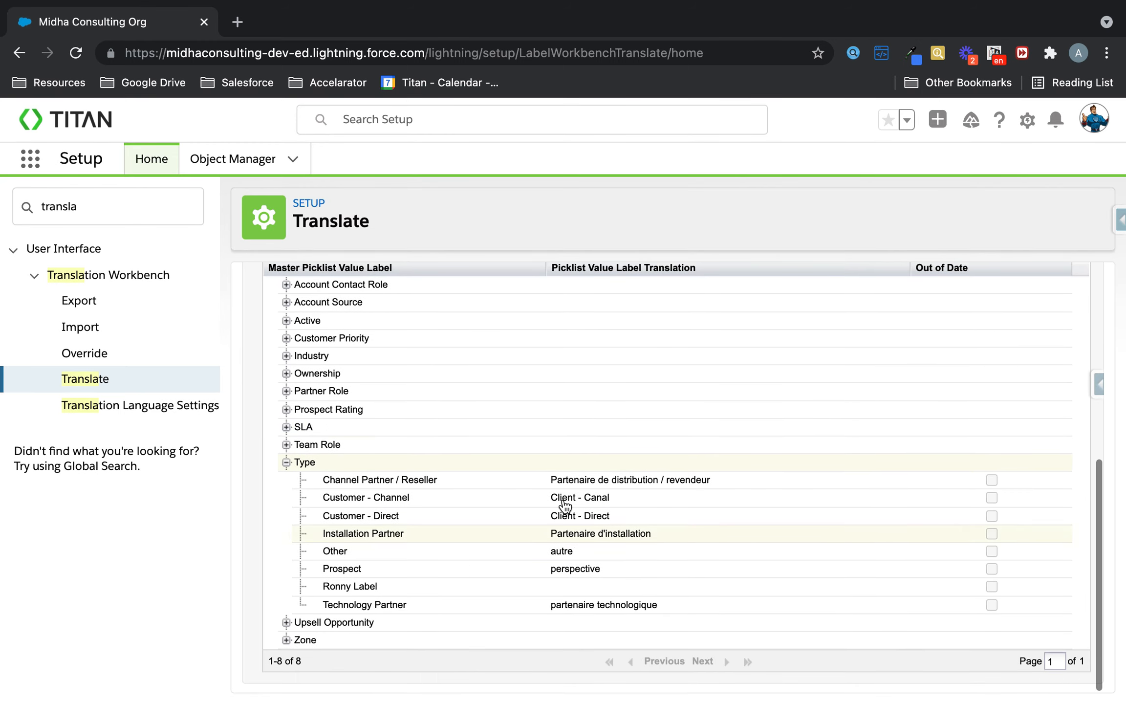
Switch back to the Word template, change the Account filter's translation language to French and save the conditions.
key(ctrl+Right)
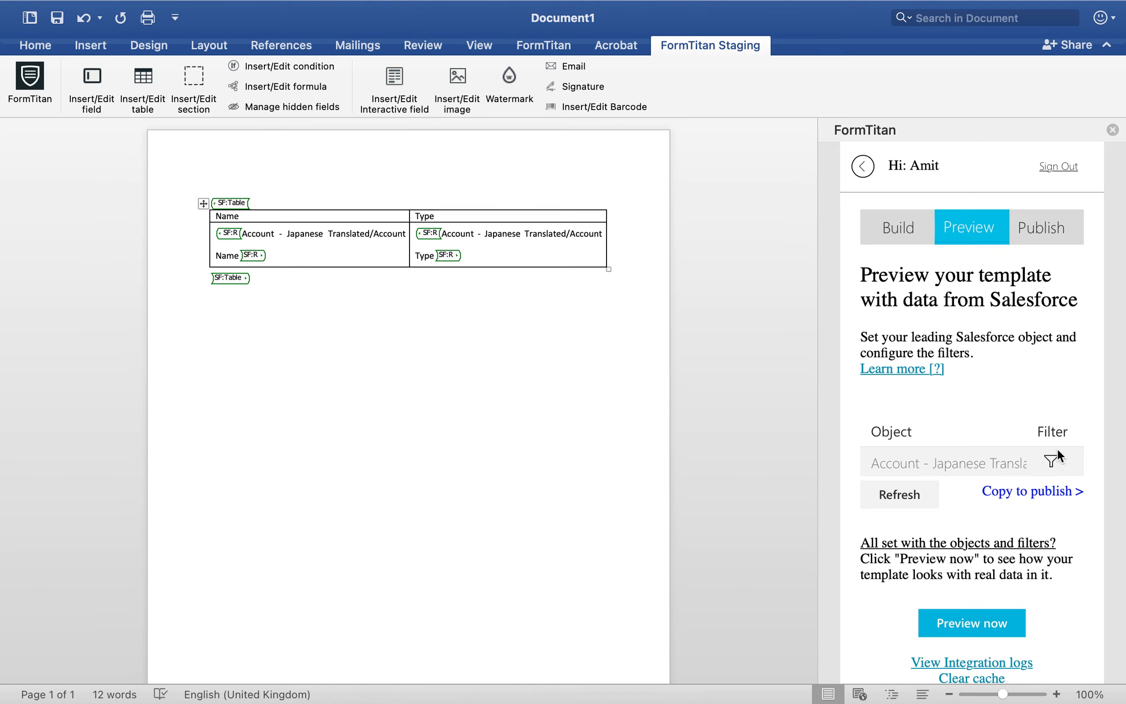
click(1052, 461)
scroll(562, 289, down, 5)
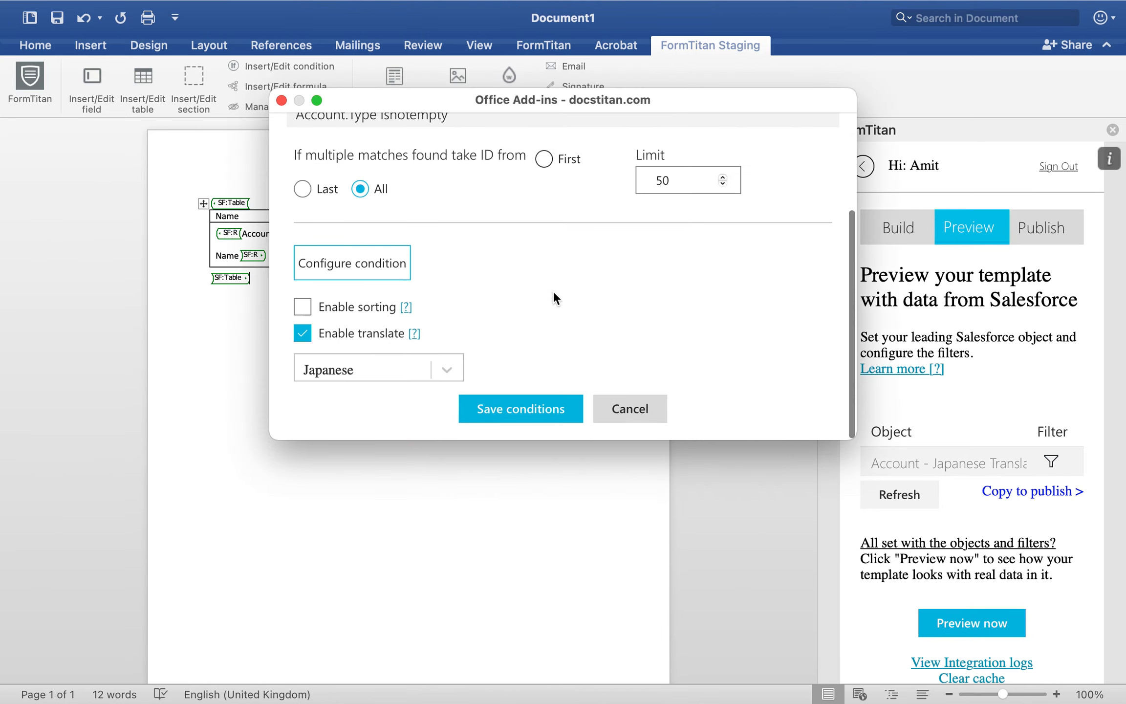
click(337, 368)
text(fre)
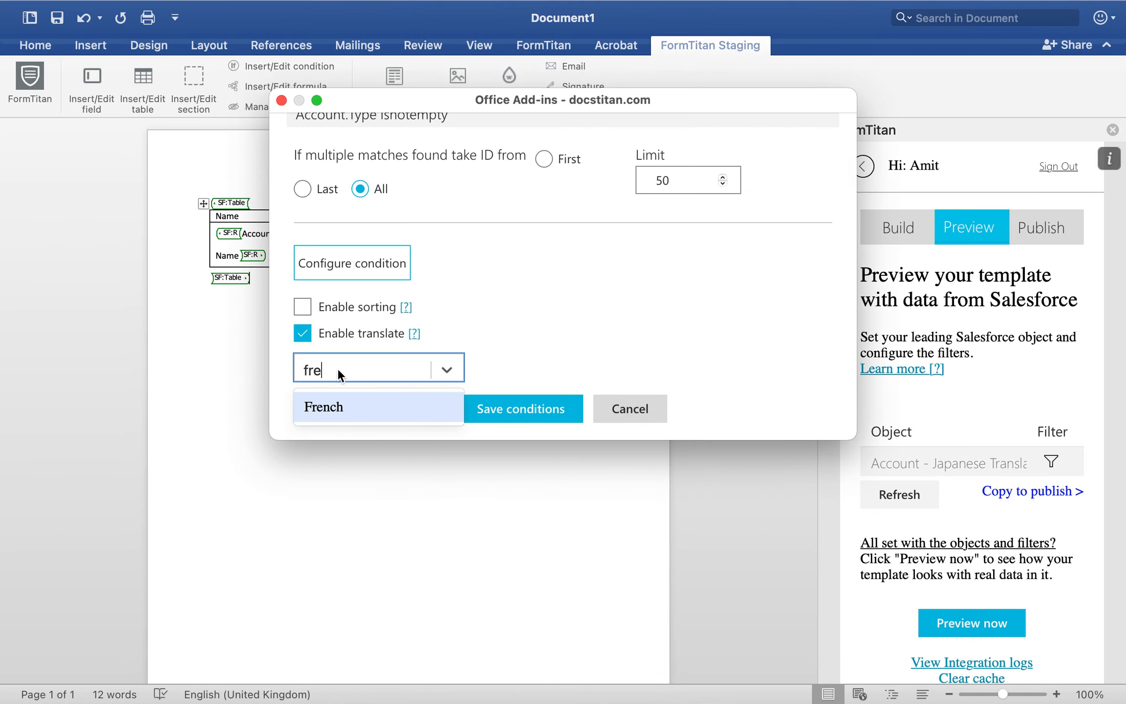
click(335, 405)
click(538, 408)
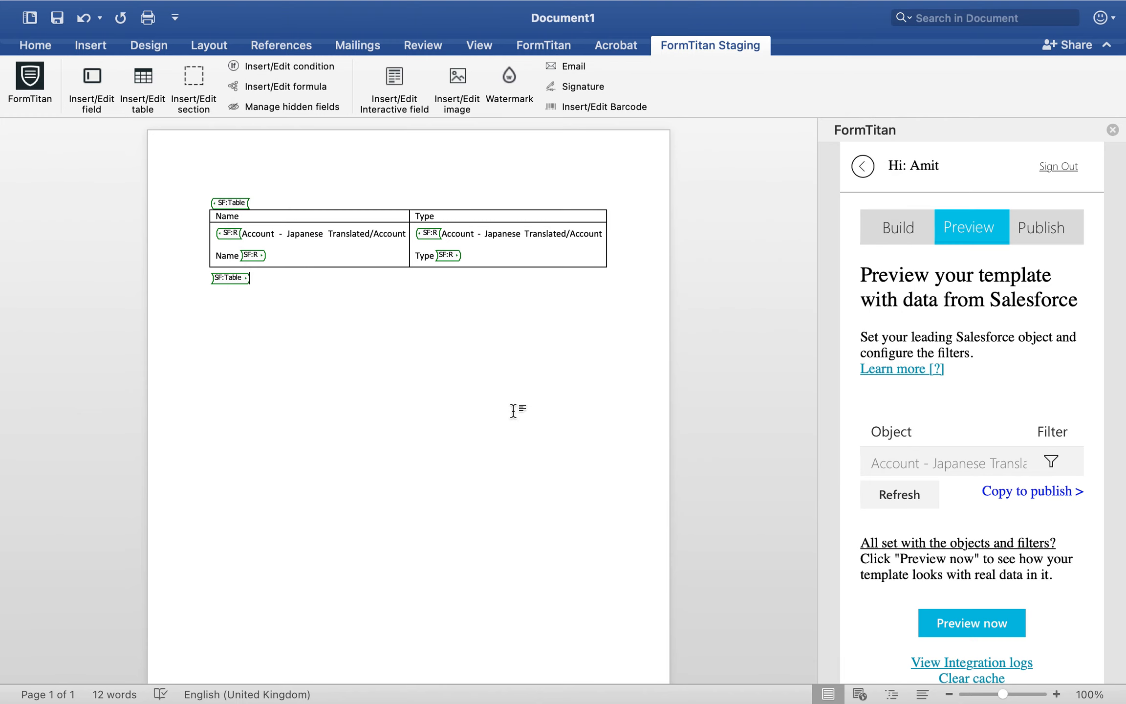
Preview the template with Salesforce data, check the French Type values in the generated document and close it.
click(928, 630)
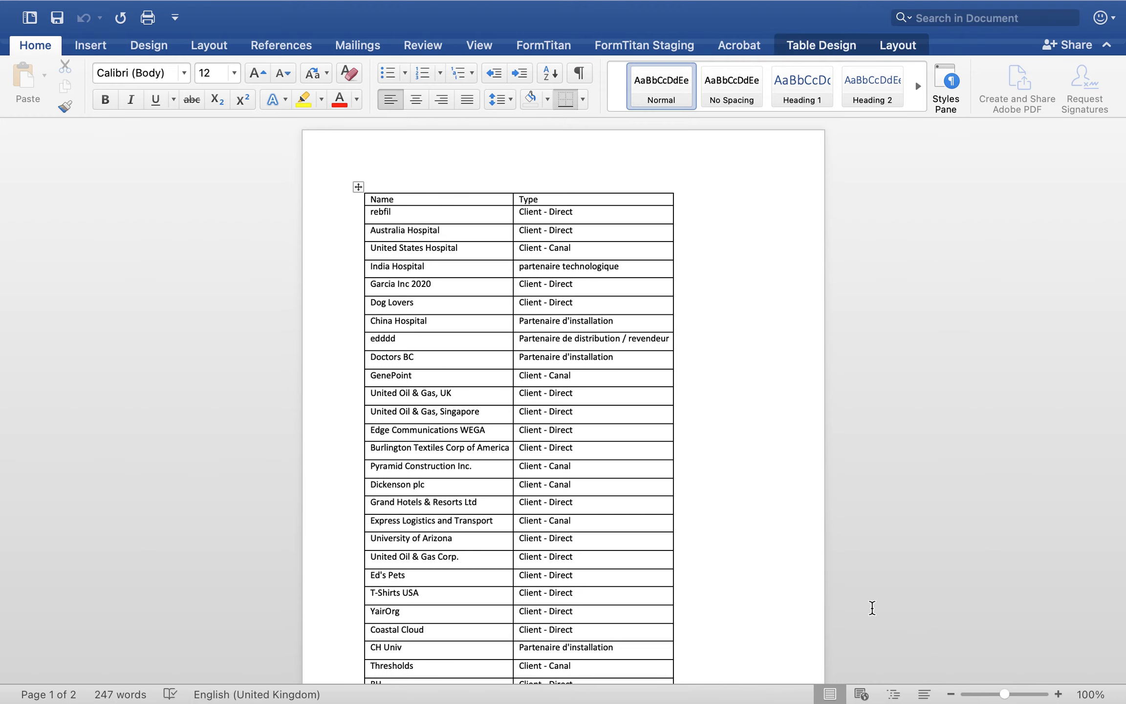
scroll(616, 446, down, 5)
scroll(569, 467, down, 4)
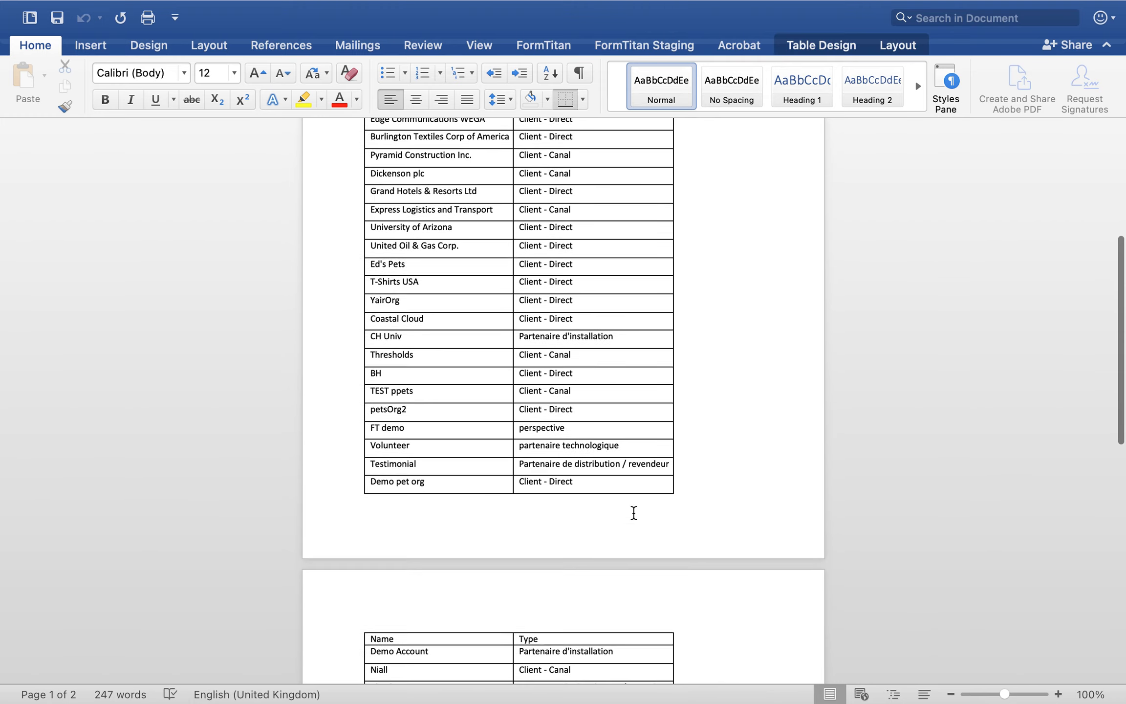
mouse_move(10, 47)
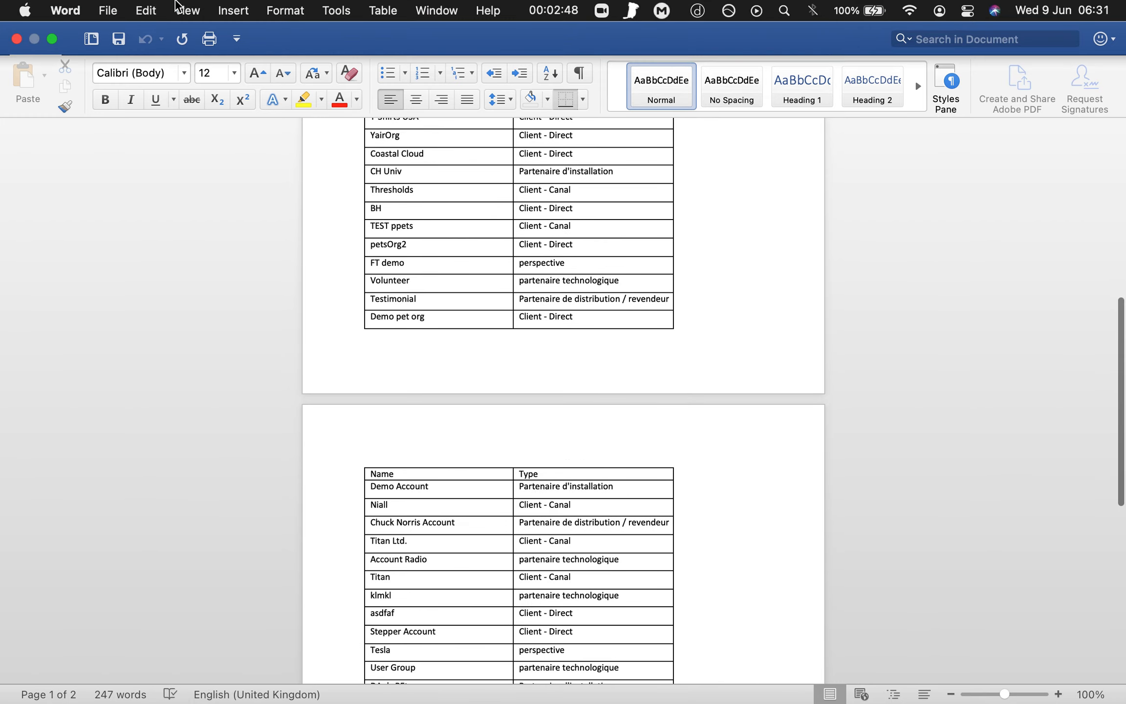
click(16, 39)
Delete the Account table from the template and insert a section for the Account object with the comment Translation.
click(239, 193)
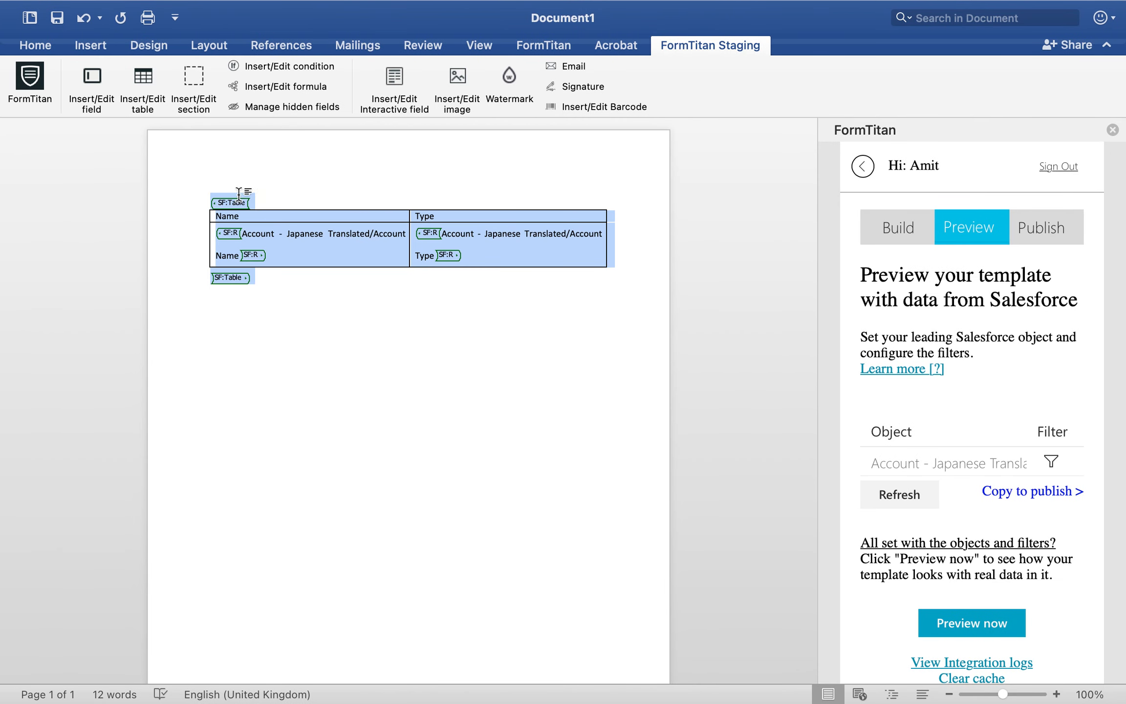
key(BackSpace)
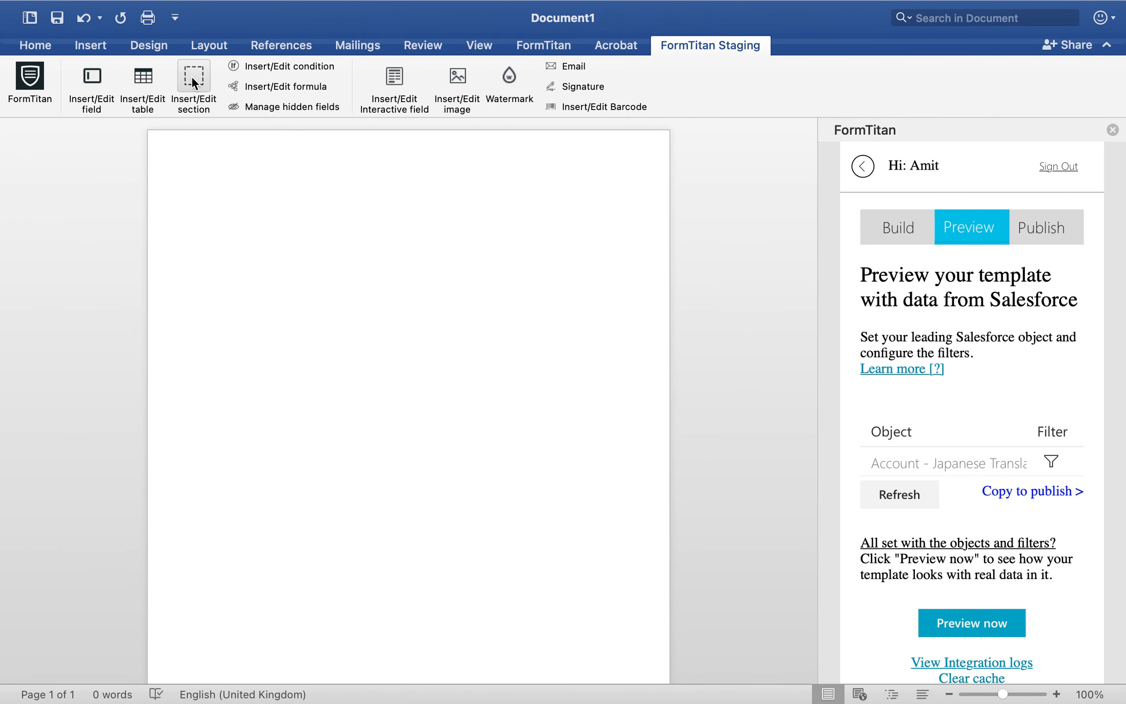
click(193, 79)
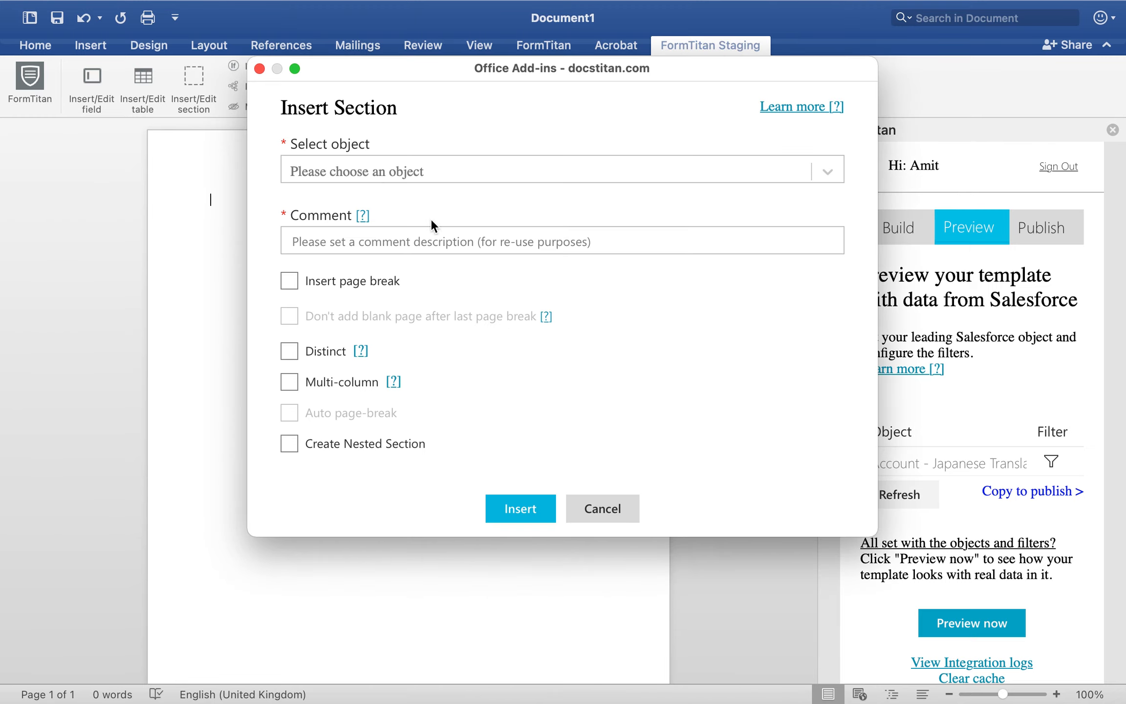
click(398, 171)
text(acc)
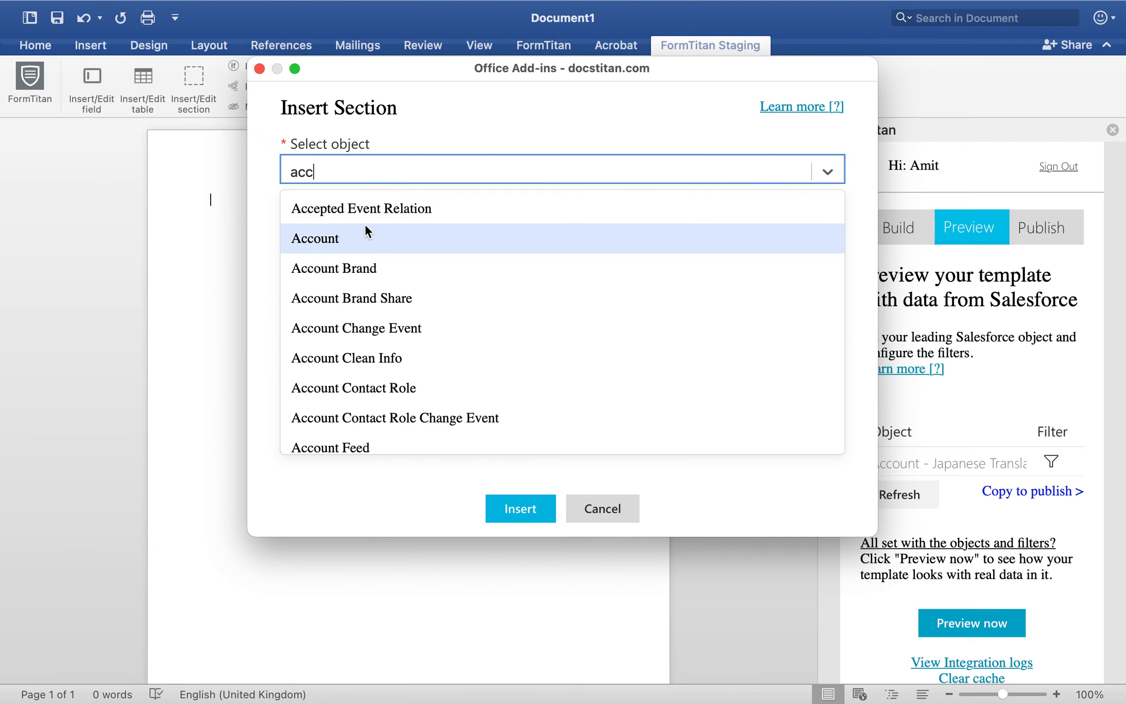
click(366, 235)
click(366, 242)
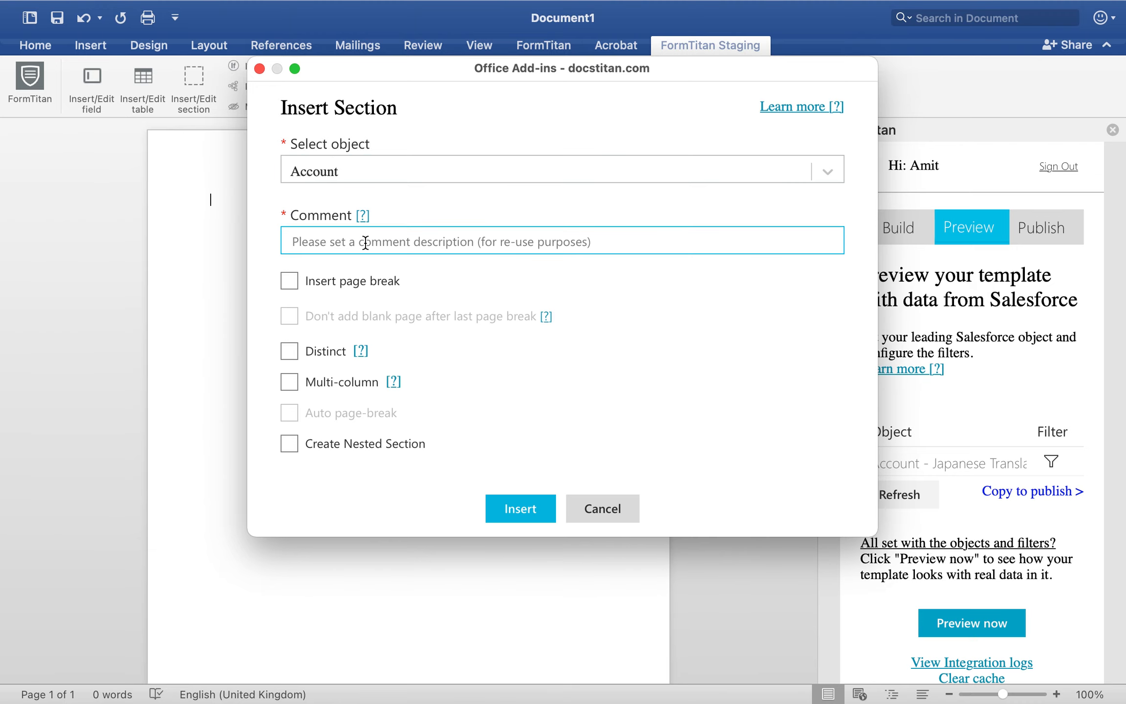
text(Translation)
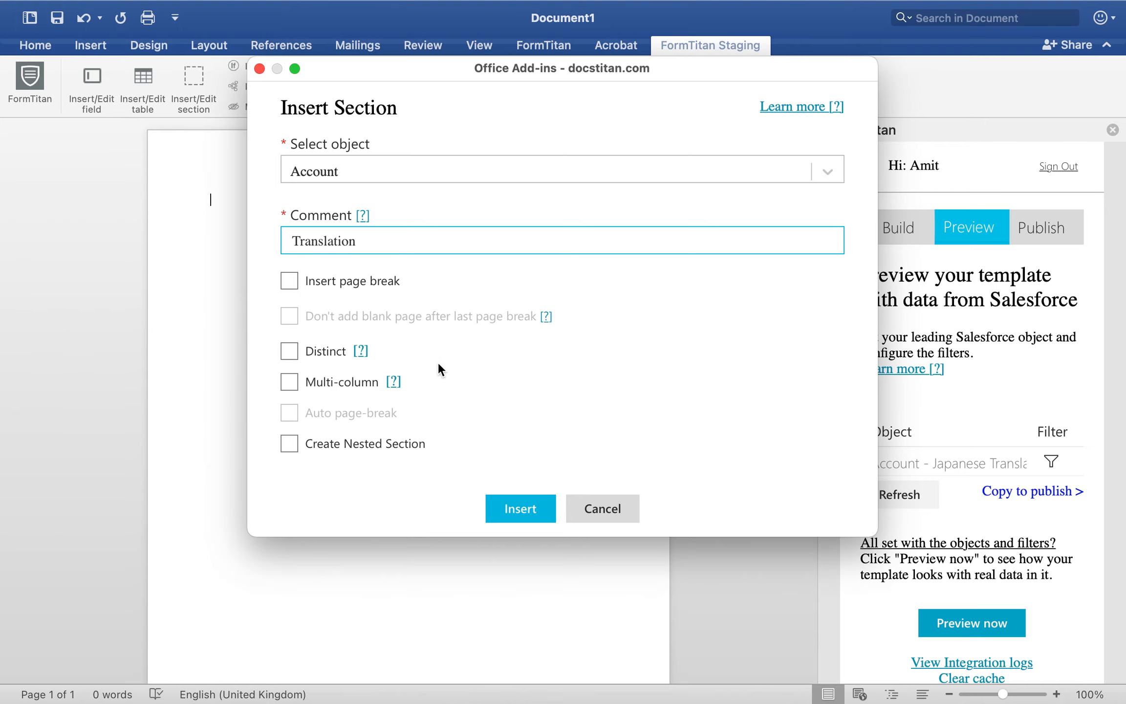
click(520, 509)
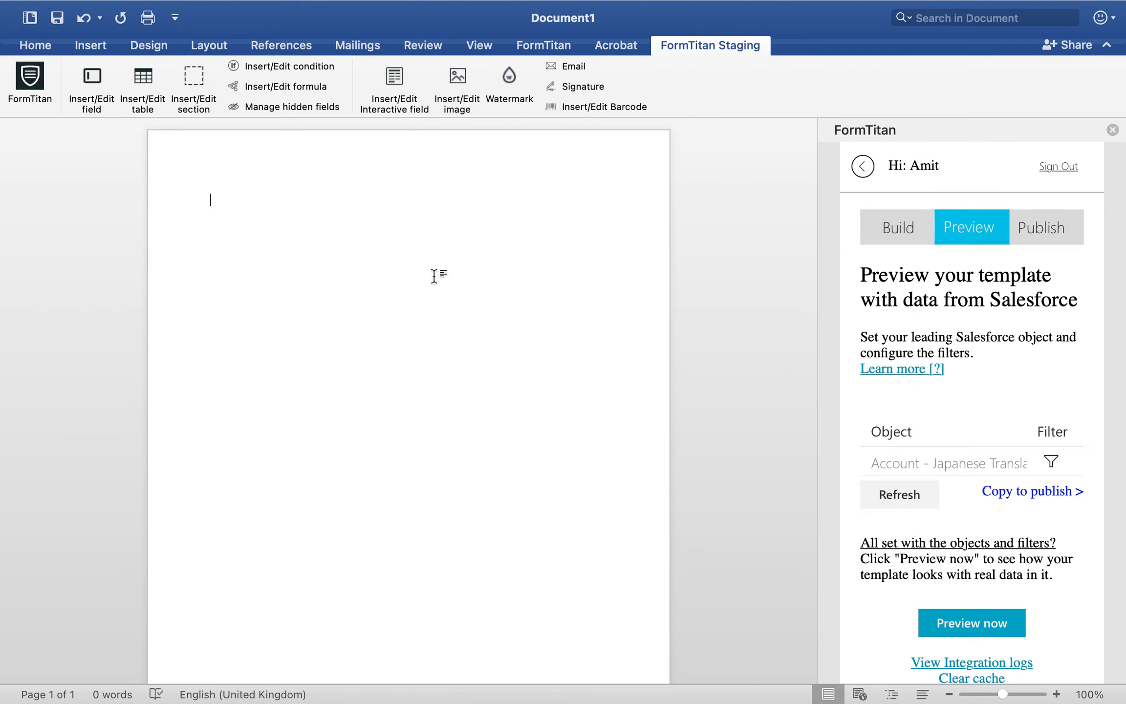
Add blank lines between the opening and closing markers of the new section.
click(308, 204)
key(Return)
key(Return)
key(Return)
key(Return)
key(Return)
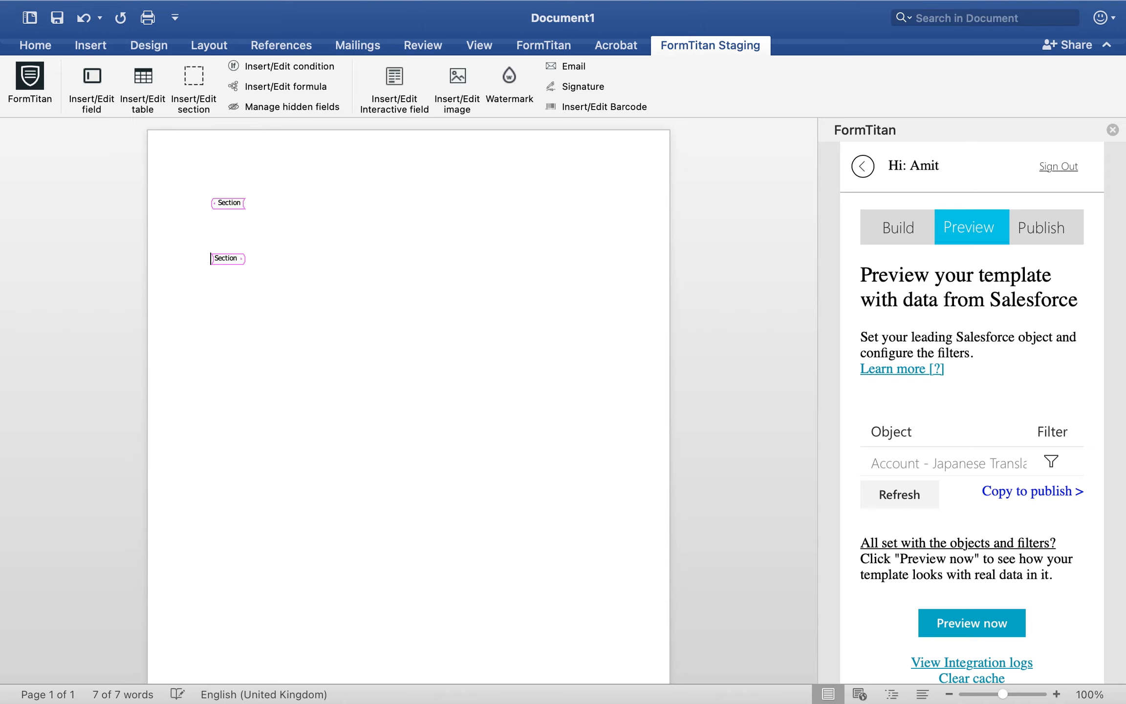
Insert the Account Name and Account Type fields of Account - Translation inside the section using the Multiple fields option.
click(91, 90)
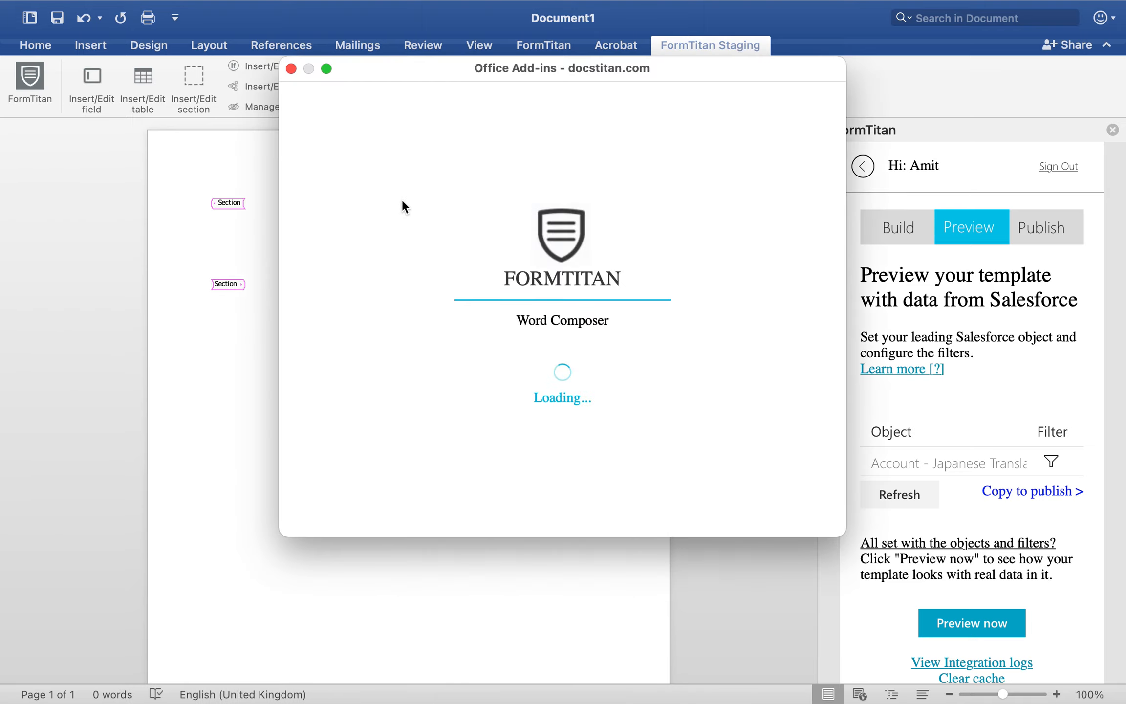
click(459, 267)
click(434, 348)
click(331, 306)
click(367, 359)
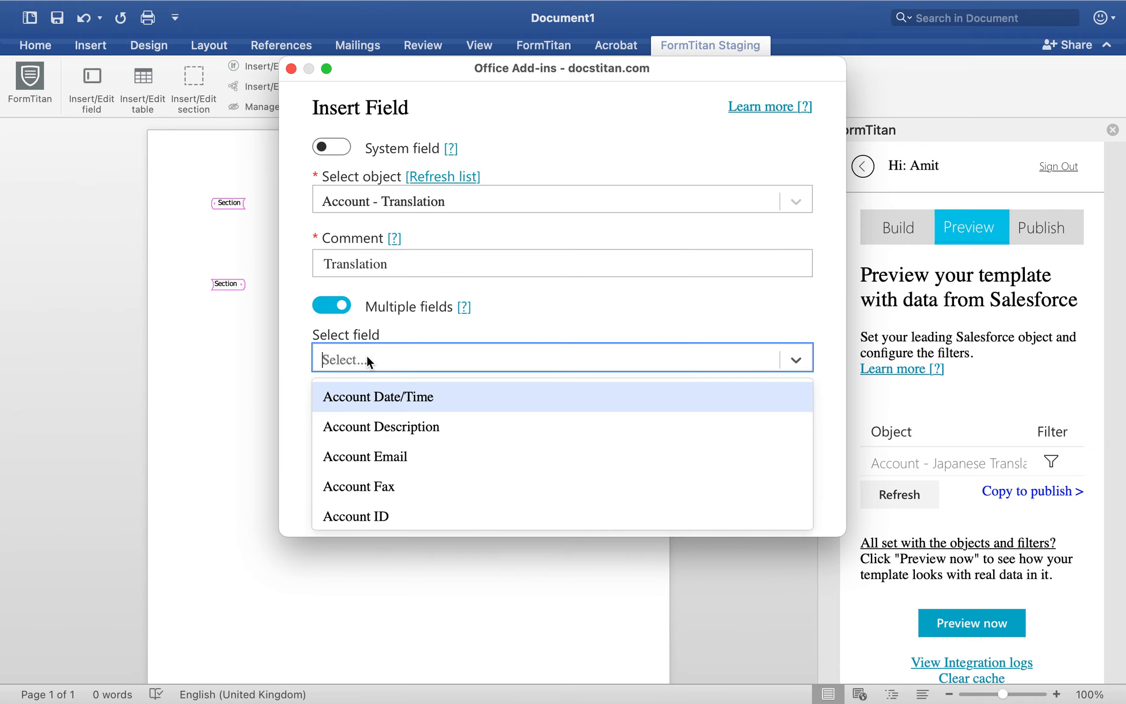
text(name)
click(369, 396)
click(364, 419)
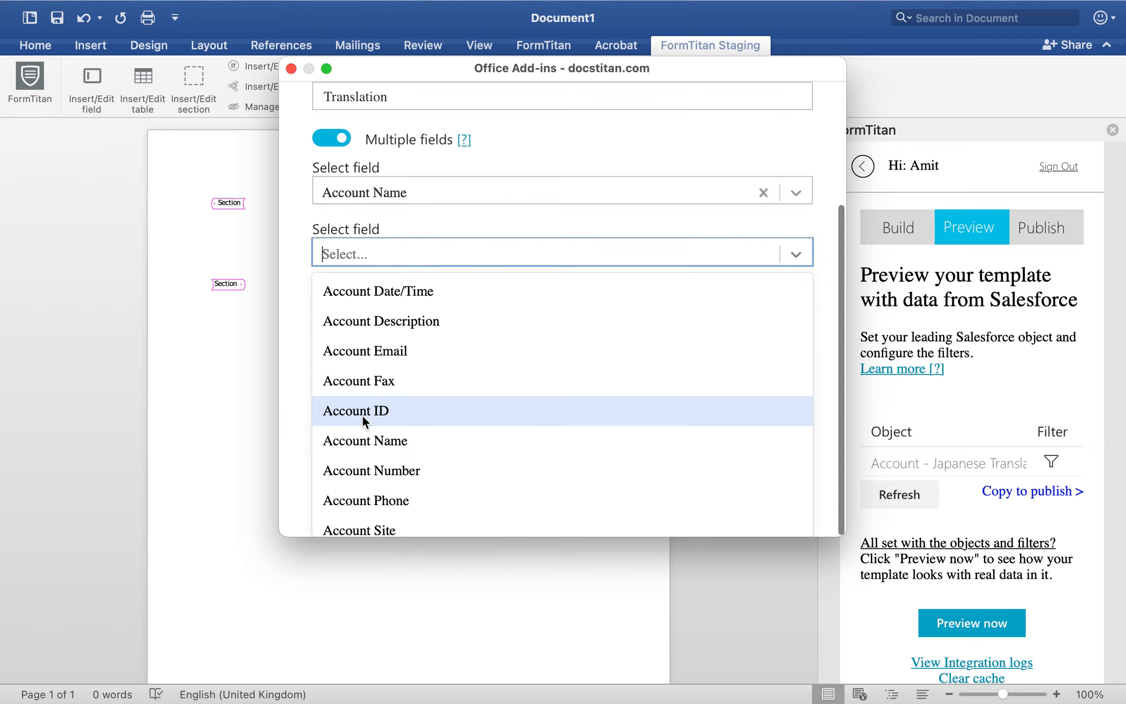
text(type)
click(394, 459)
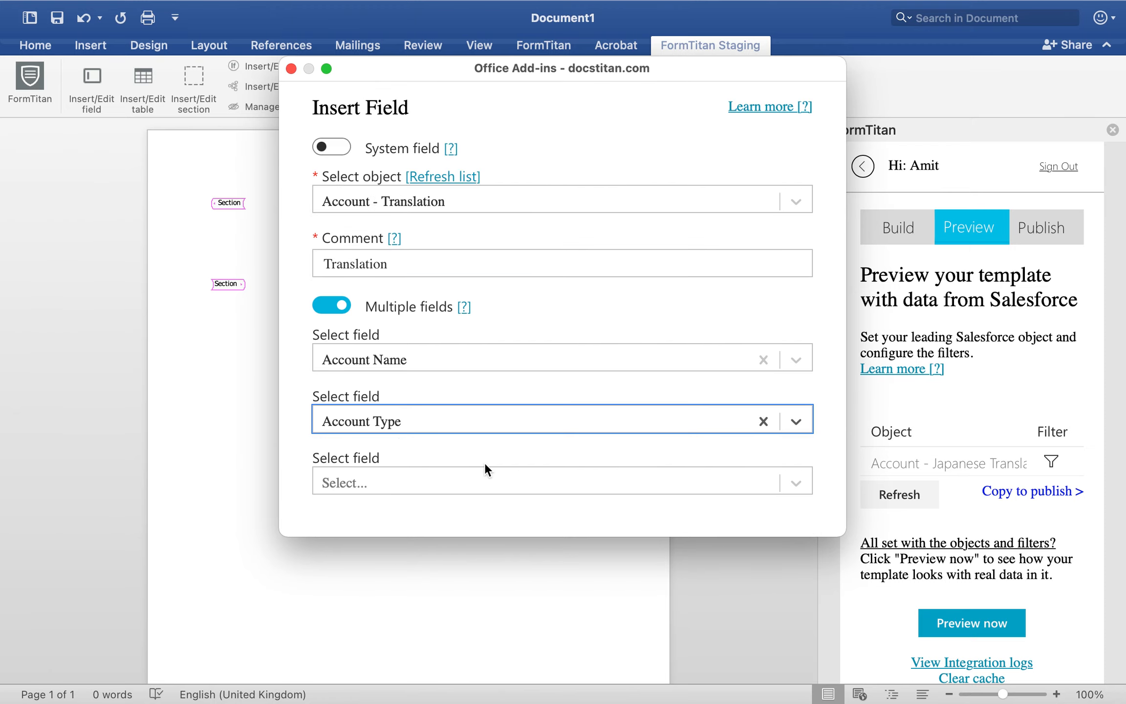
scroll(670, 467, down, 3)
click(496, 478)
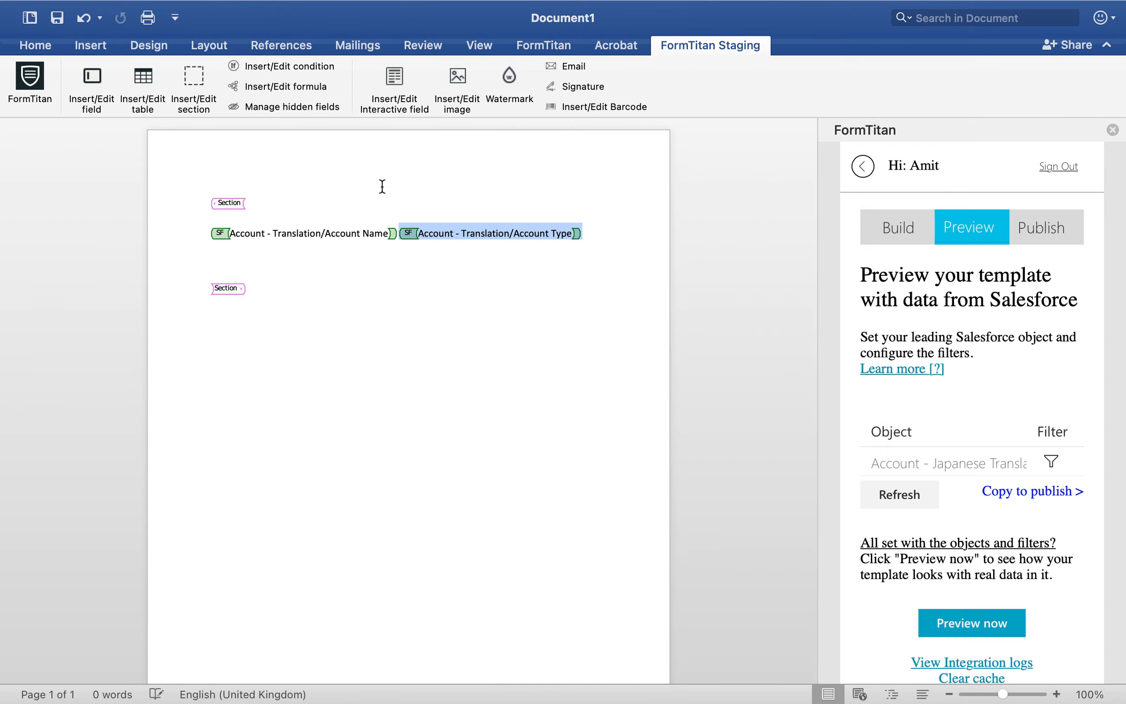
Put the Account Type field on its own line below the Account Name field.
click(404, 230)
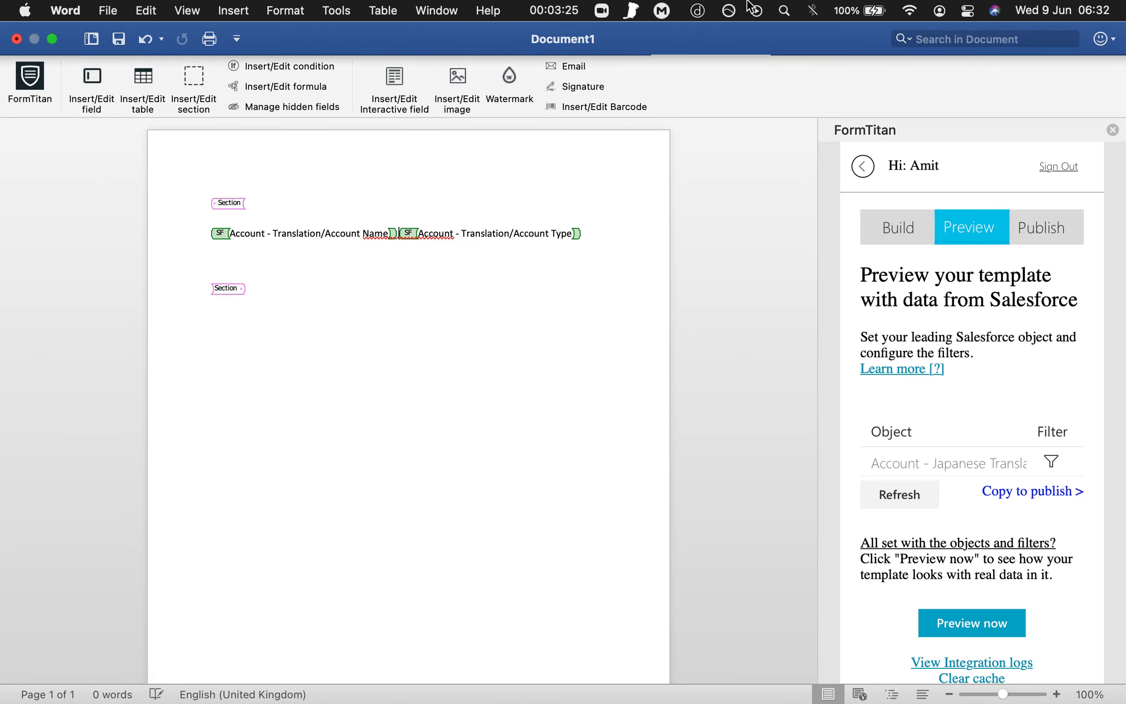
key(Return)
key(BackSpace)
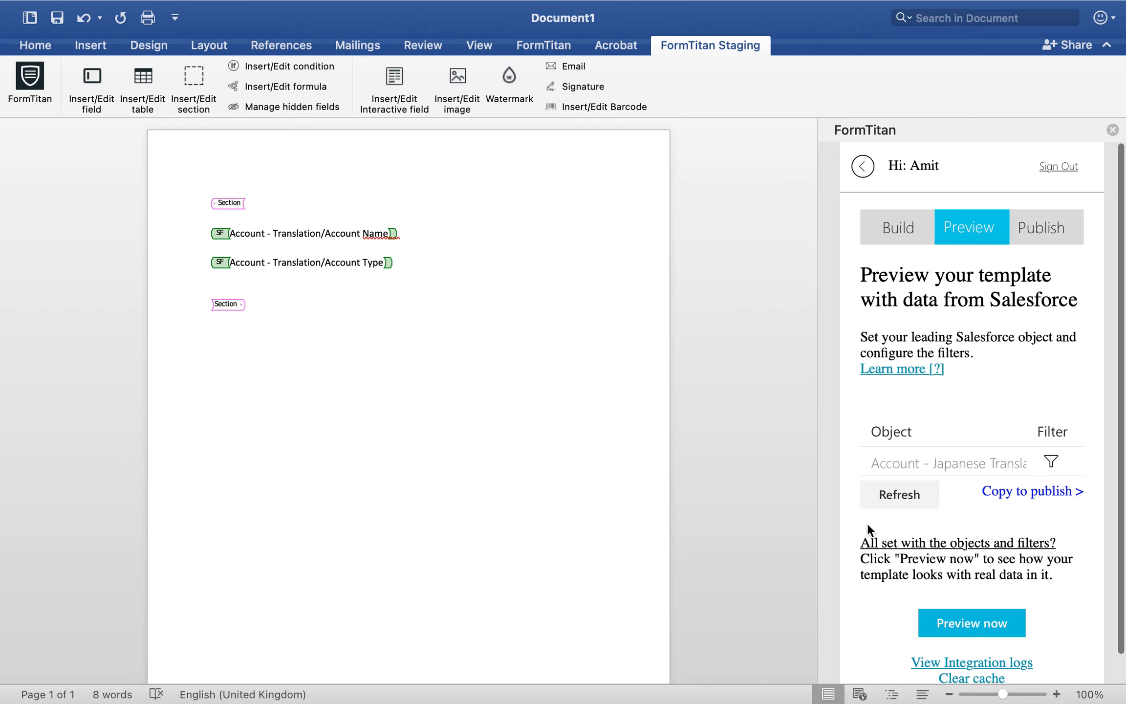
Refresh the preview objects and add a filter condition to Account - Translation requiring Account Type to be not empty.
click(890, 501)
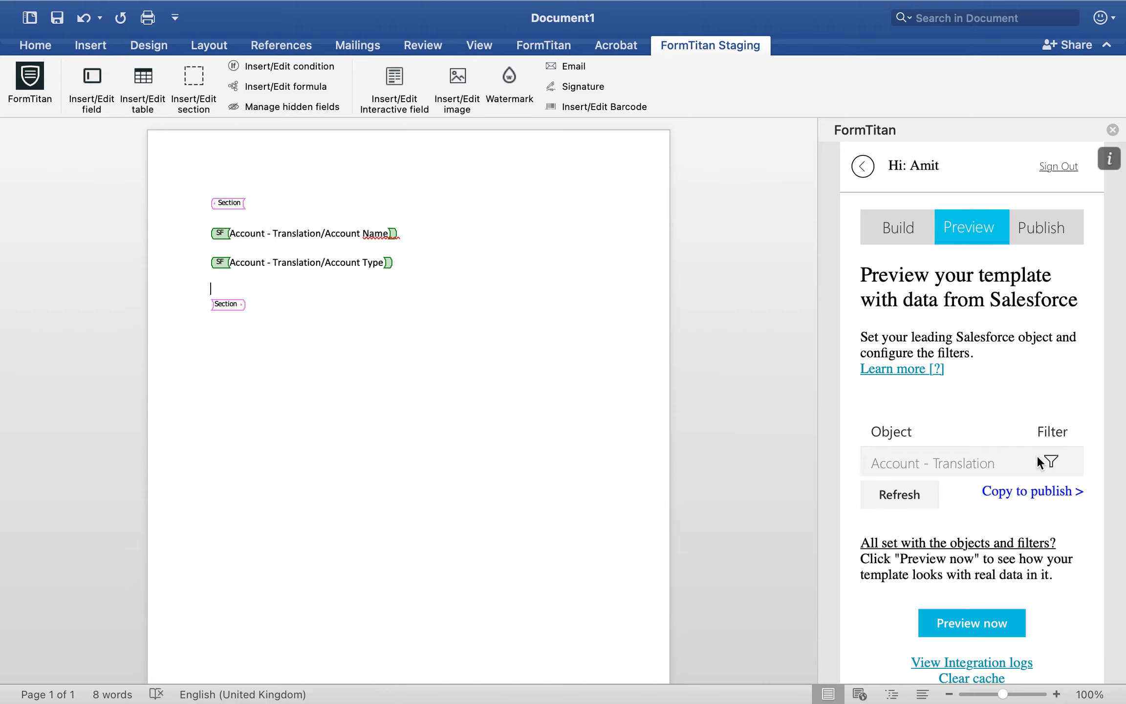
click(1056, 459)
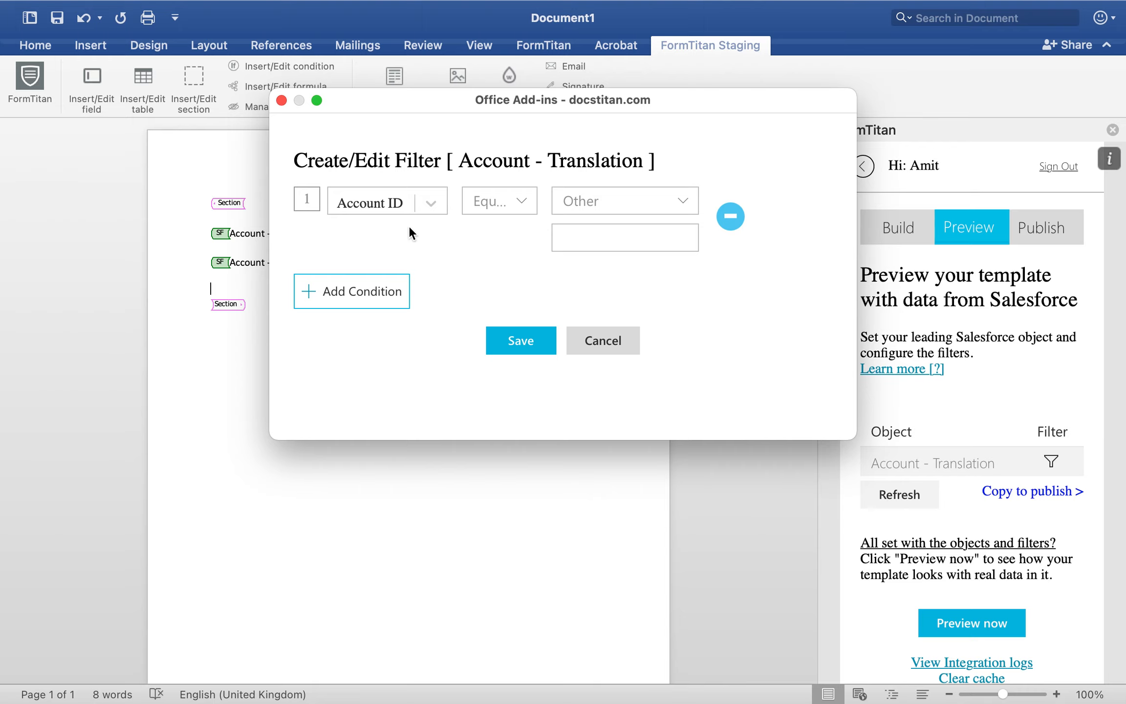
click(412, 205)
text(ty)
click(398, 242)
click(499, 200)
scroll(566, 357, down, 3)
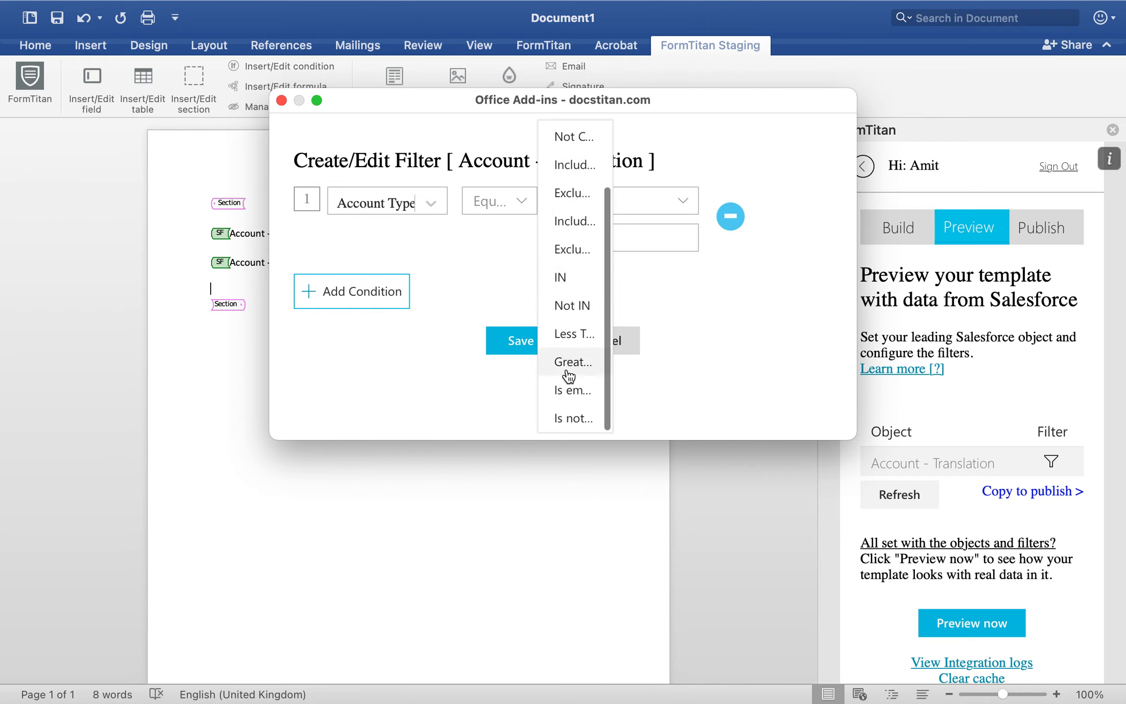
click(570, 418)
Enable translation to Japanese in the Account - Translation filter and save the conditions.
scroll(504, 342, down, 4)
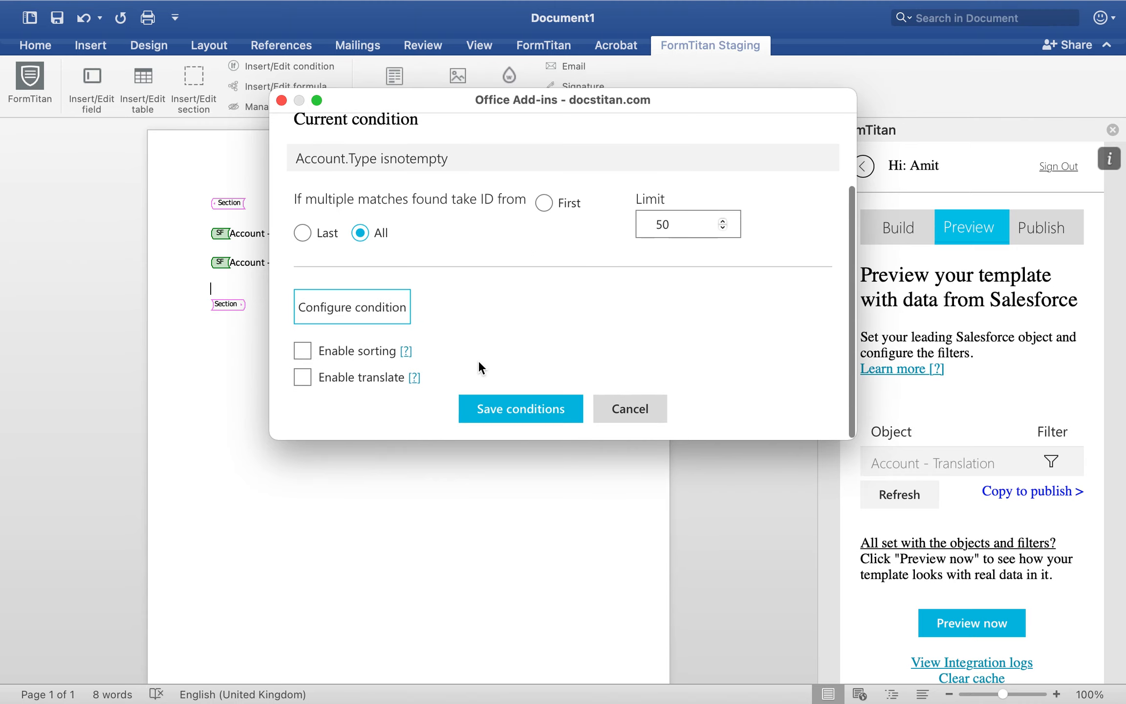
click(303, 375)
scroll(308, 376, down, 2)
click(310, 372)
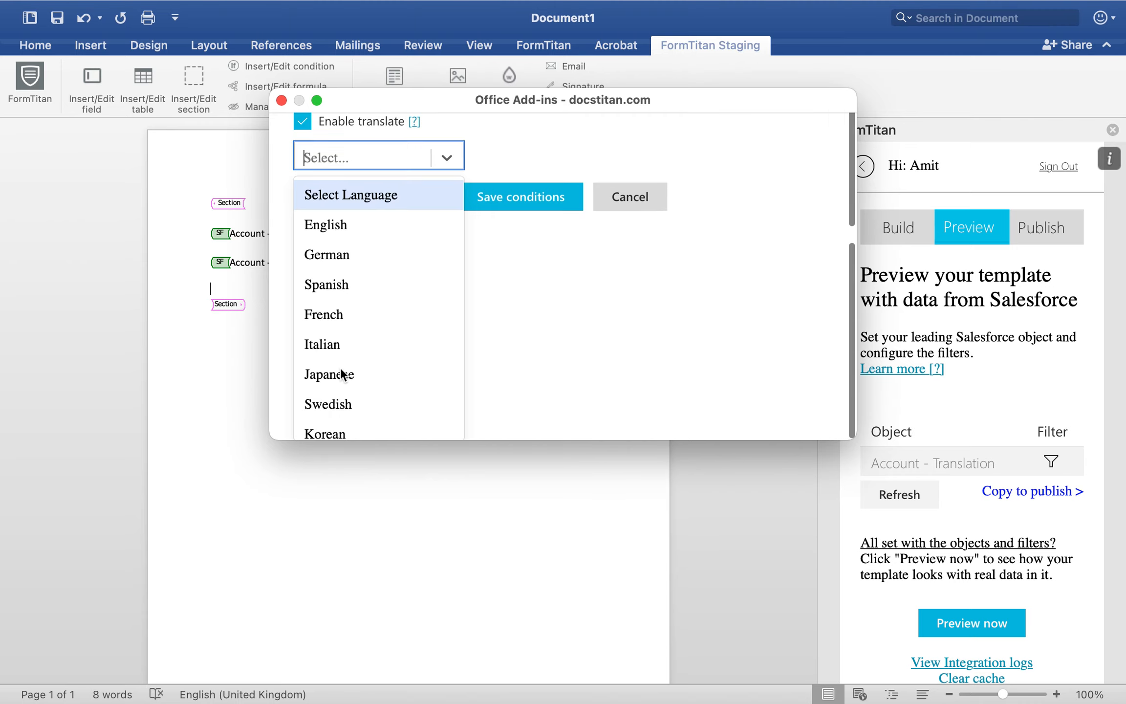
click(393, 382)
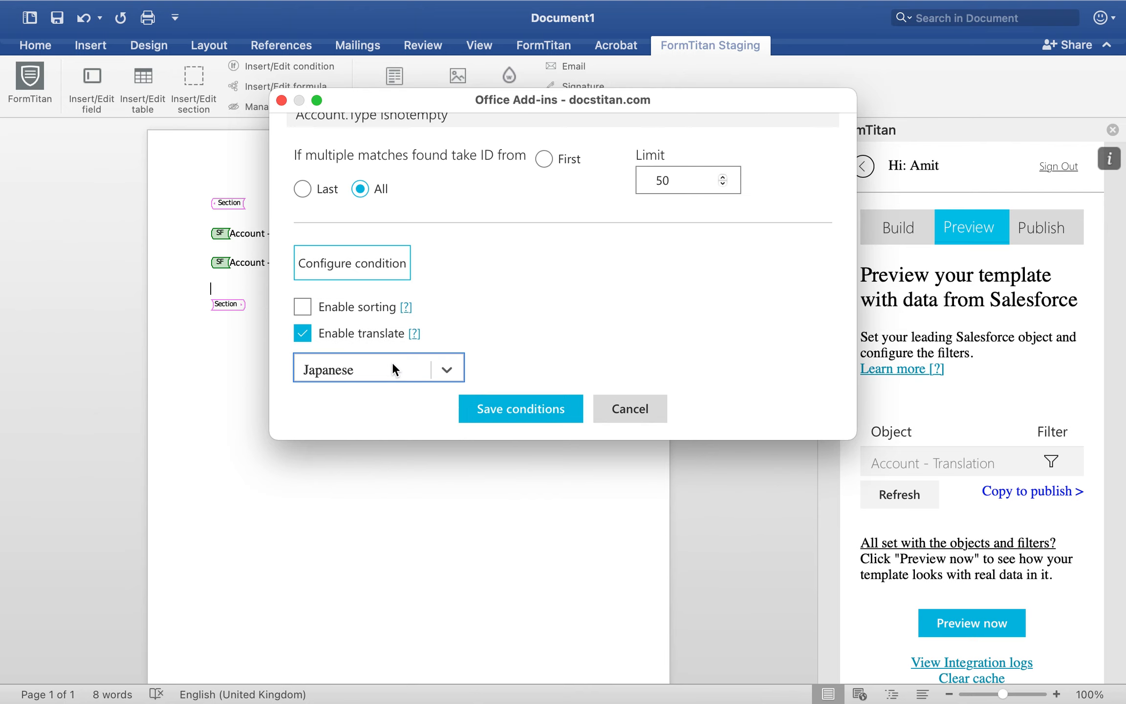
click(527, 410)
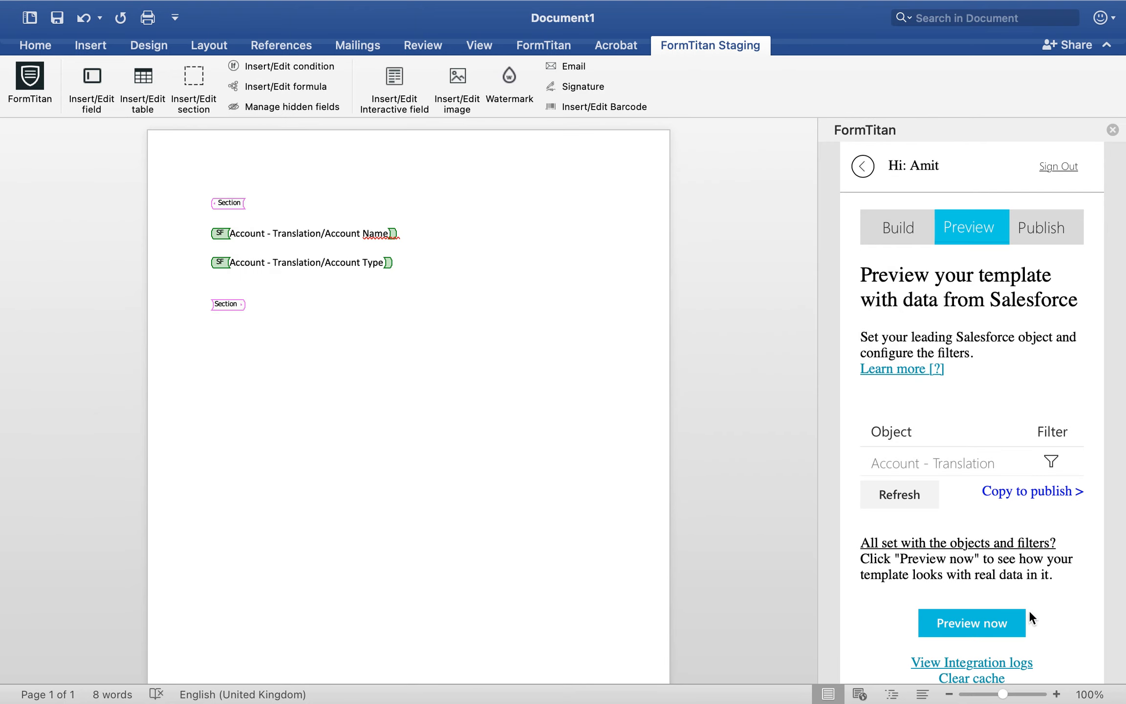
Preview the section template with Salesforce data, check the Japanese Type values across the generated pages and close the document.
click(1007, 621)
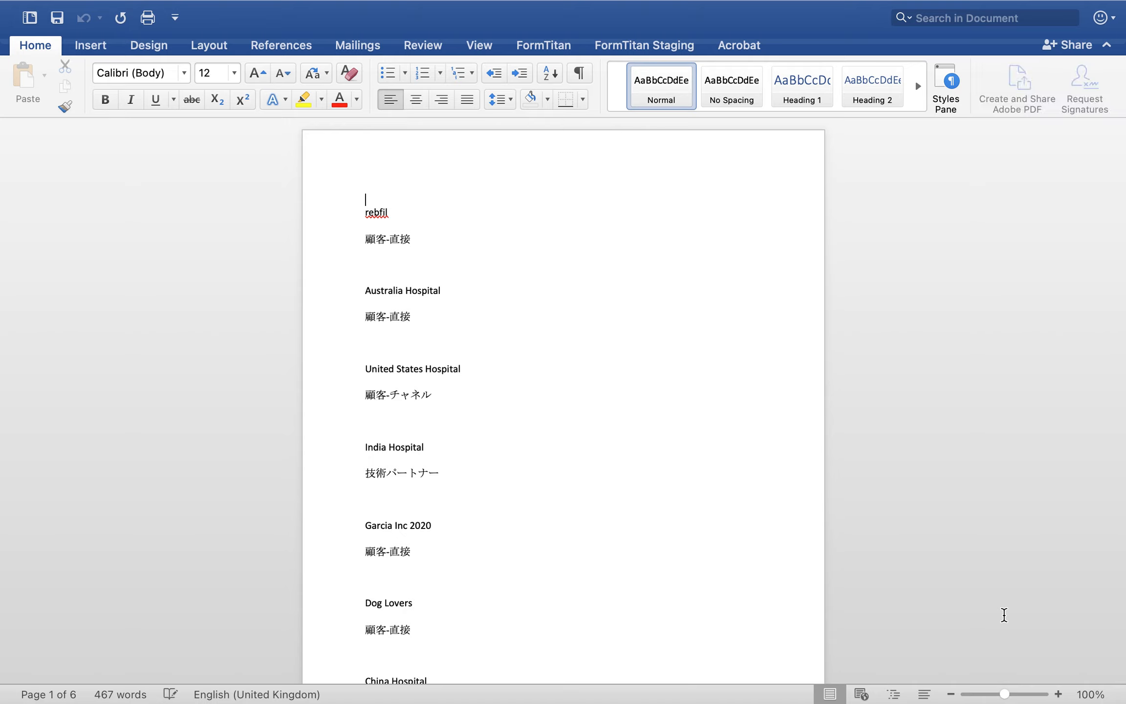
scroll(620, 437, down, 5)
scroll(620, 437, down, 20)
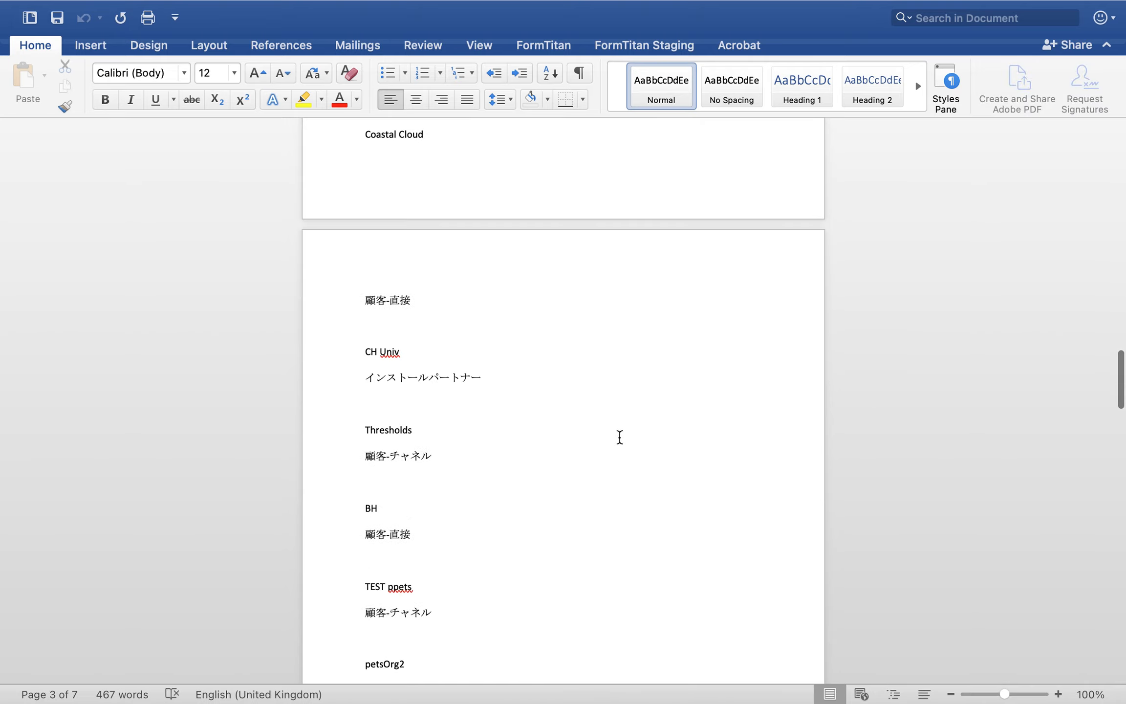
scroll(619, 437, down, 7)
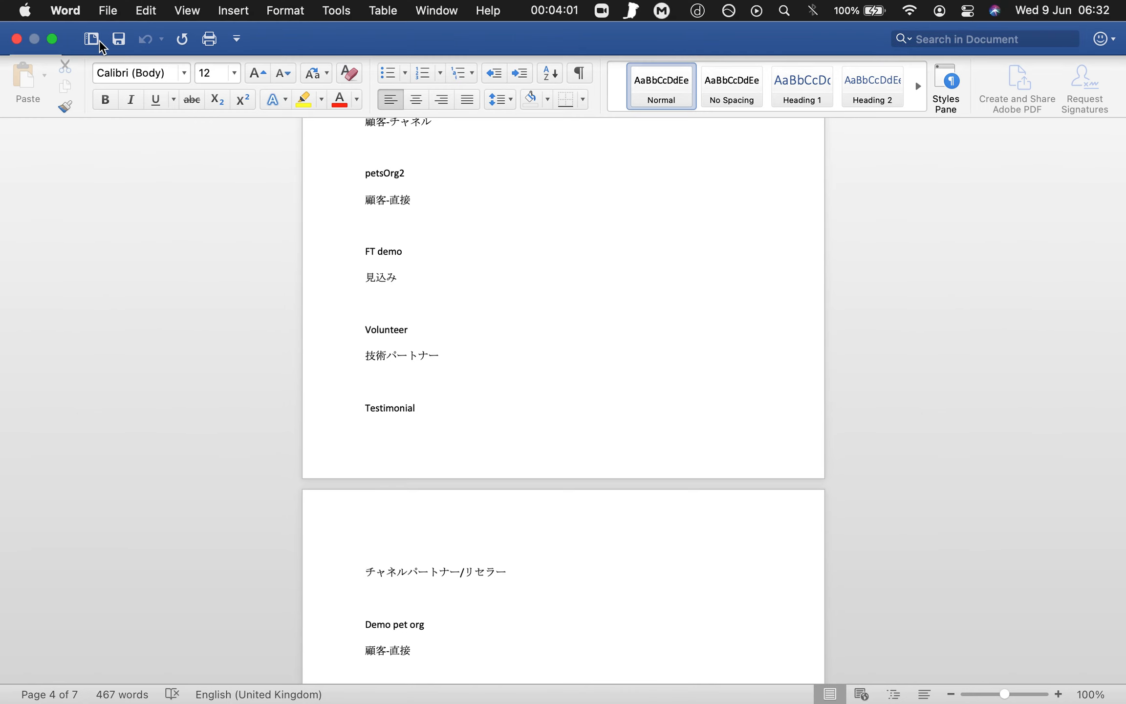
click(21, 37)
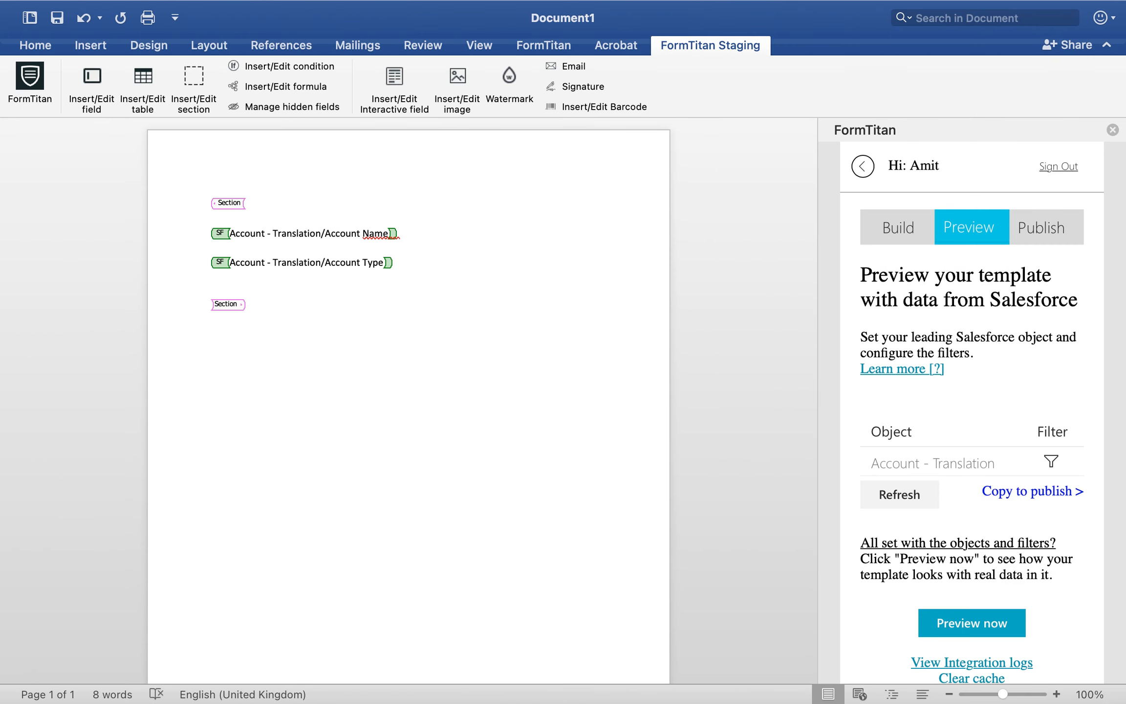